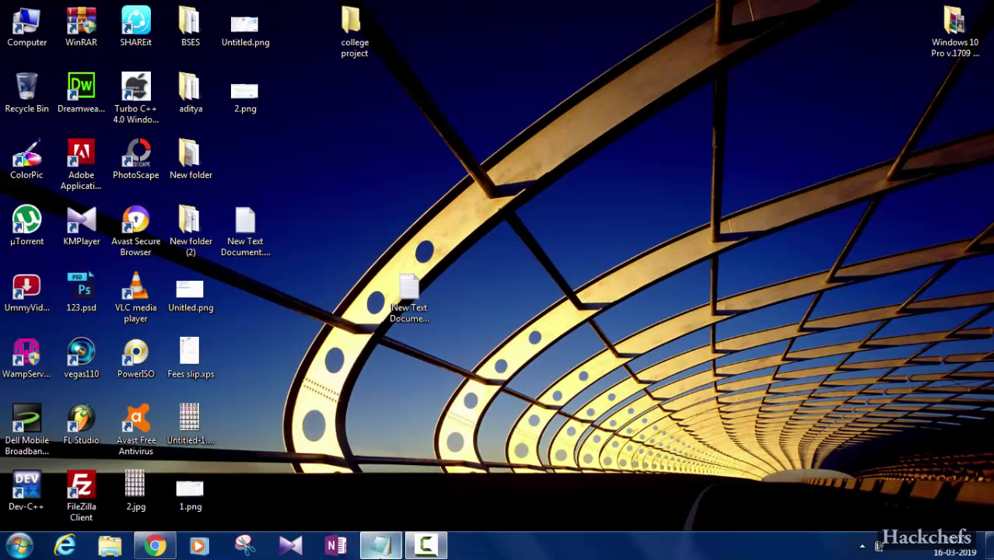
pyautogui.click(382, 546)
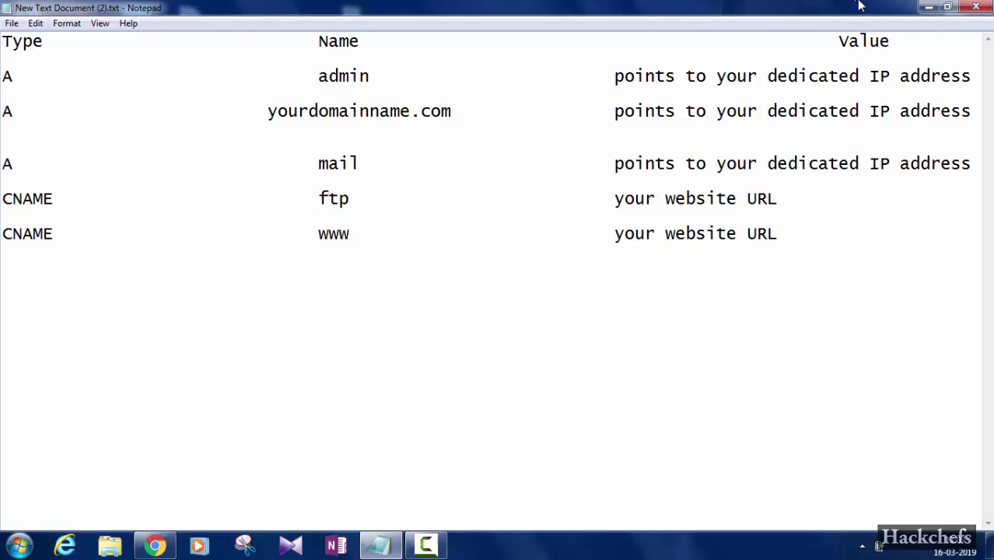
pyautogui.click(926, 8)
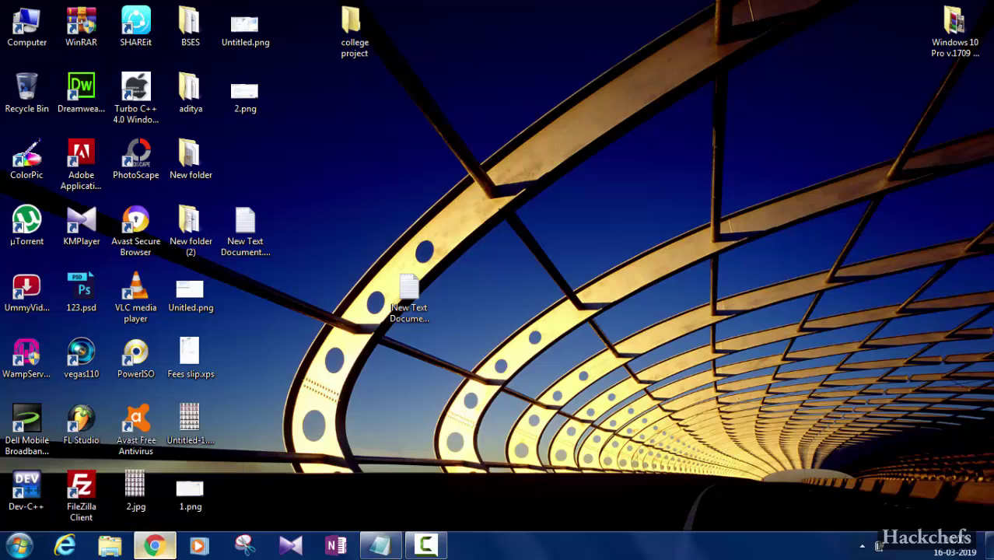
pyautogui.click(159, 546)
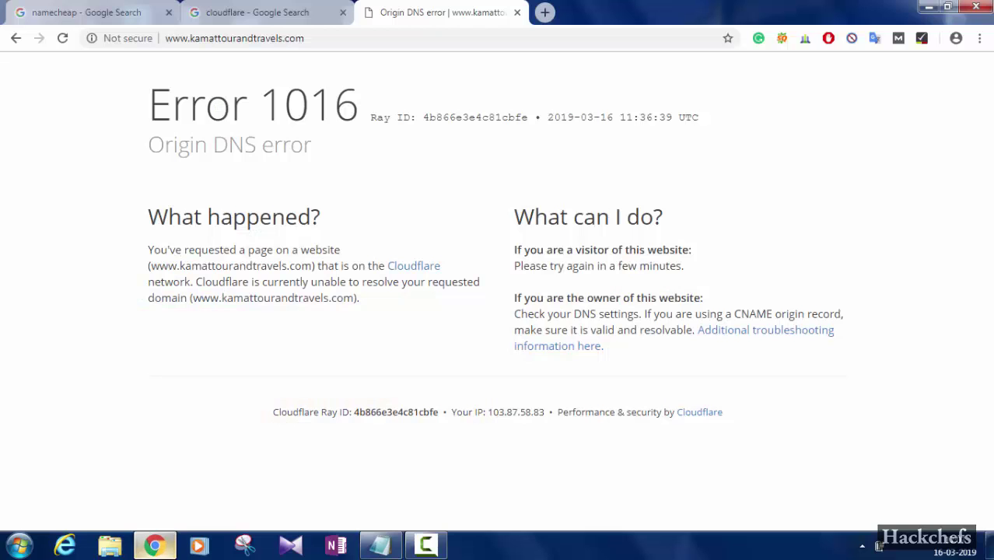
pyautogui.click(338, 39)
pyautogui.press('Return')
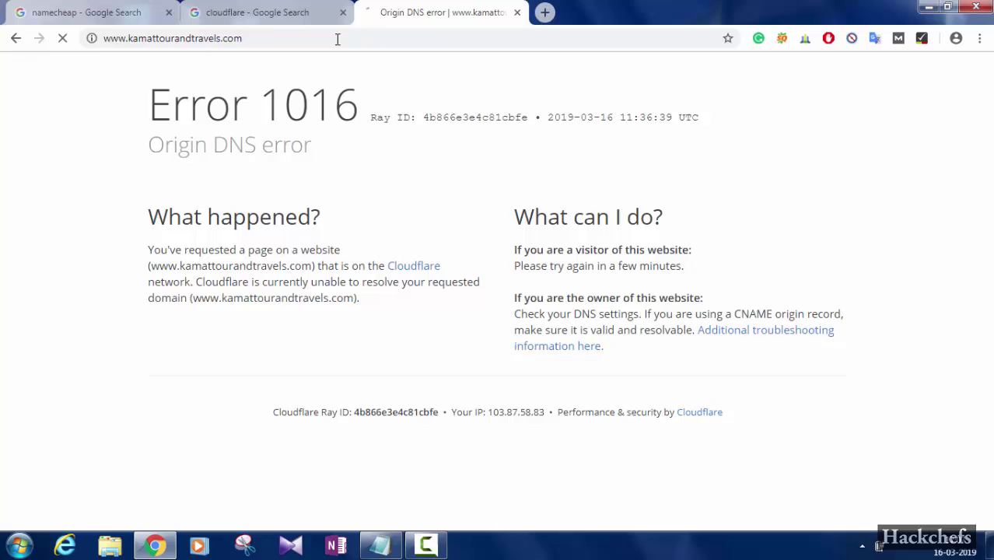
pyautogui.click(571, 40)
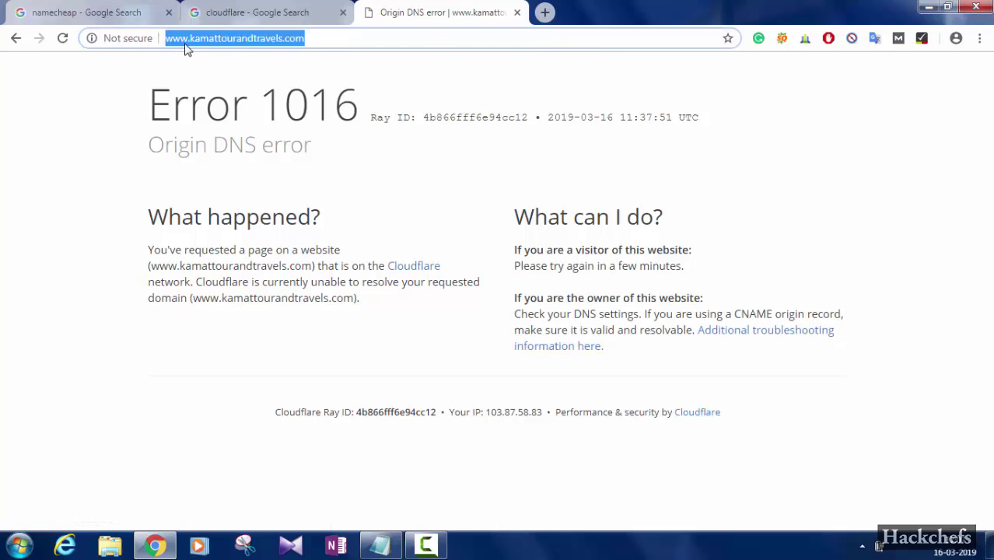
pyautogui.moveTo(190, 41); pyautogui.dragTo(150, 43)
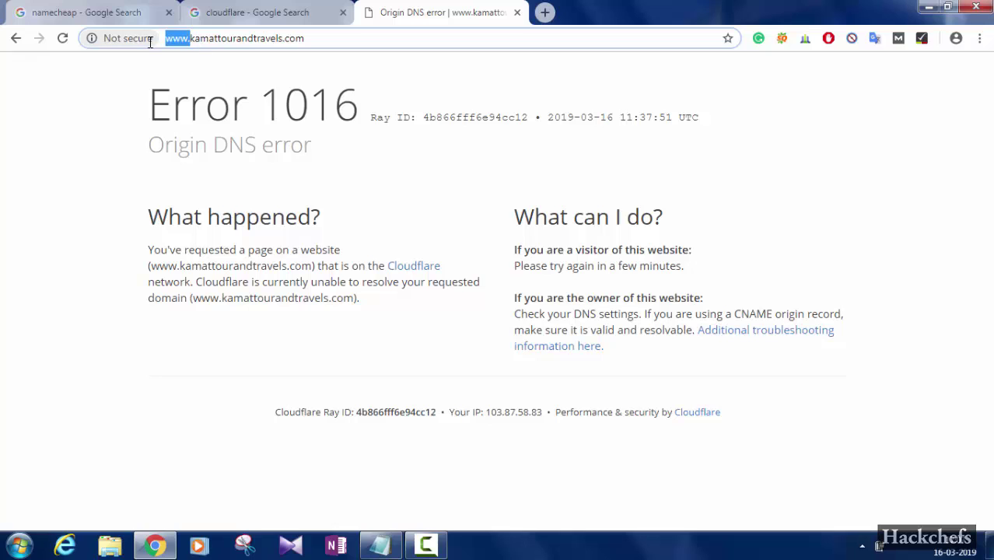
pyautogui.press('BackSpace')
pyautogui.press('Return')
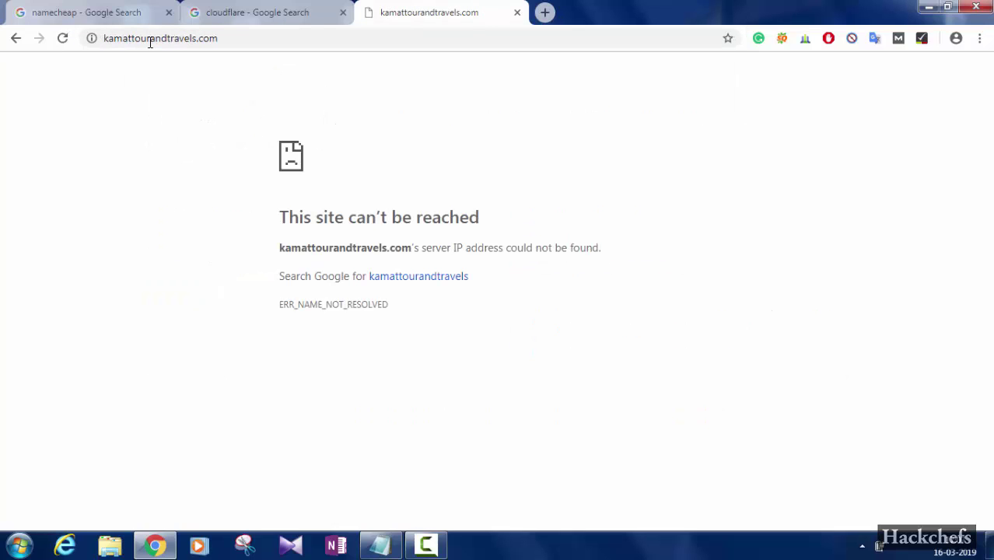
pyautogui.click(105, 40)
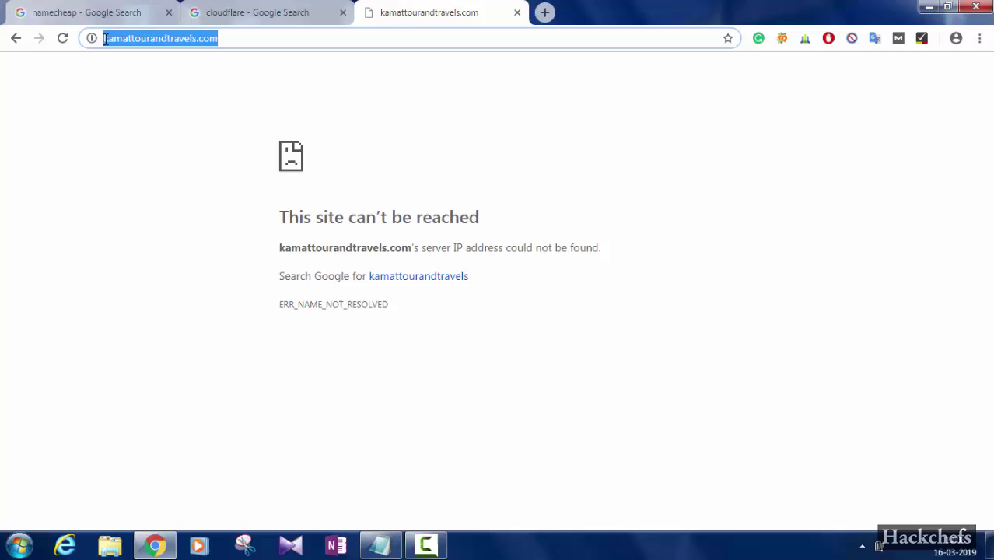
pyautogui.click(105, 39)
pyautogui.write('www.')
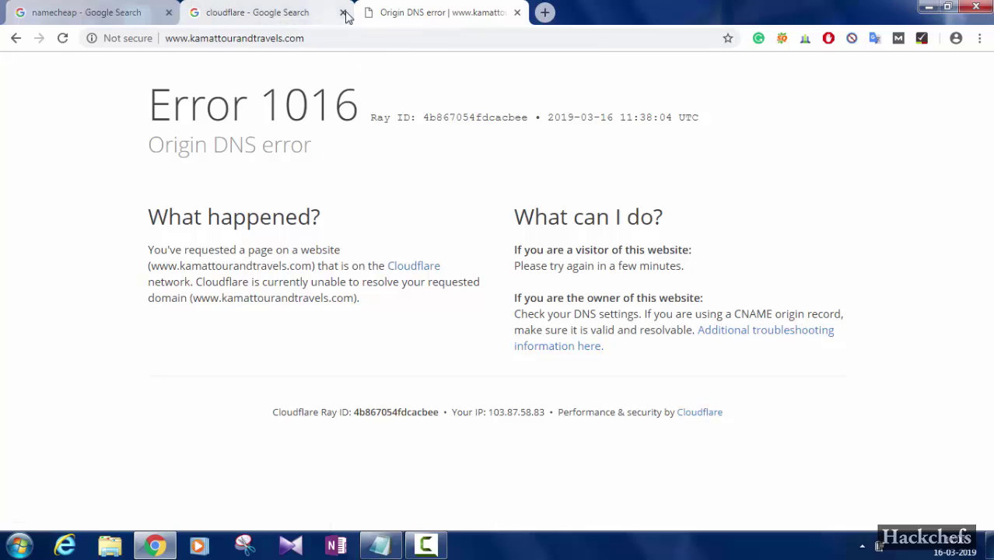
# Open namecheap.com from the search results and sign in with the account username and password
pyautogui.click(118, 11)
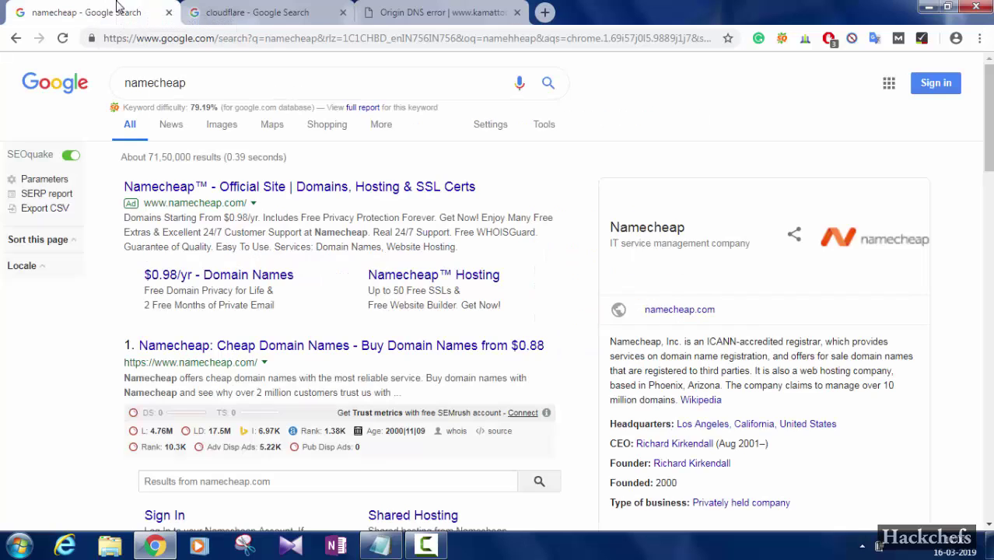
pyautogui.click(353, 348)
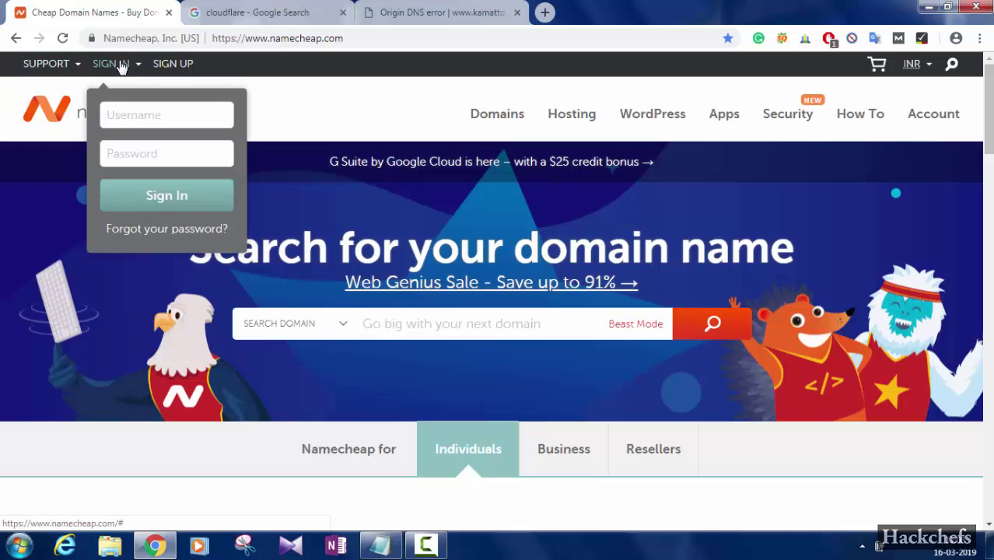
pyautogui.click(129, 115)
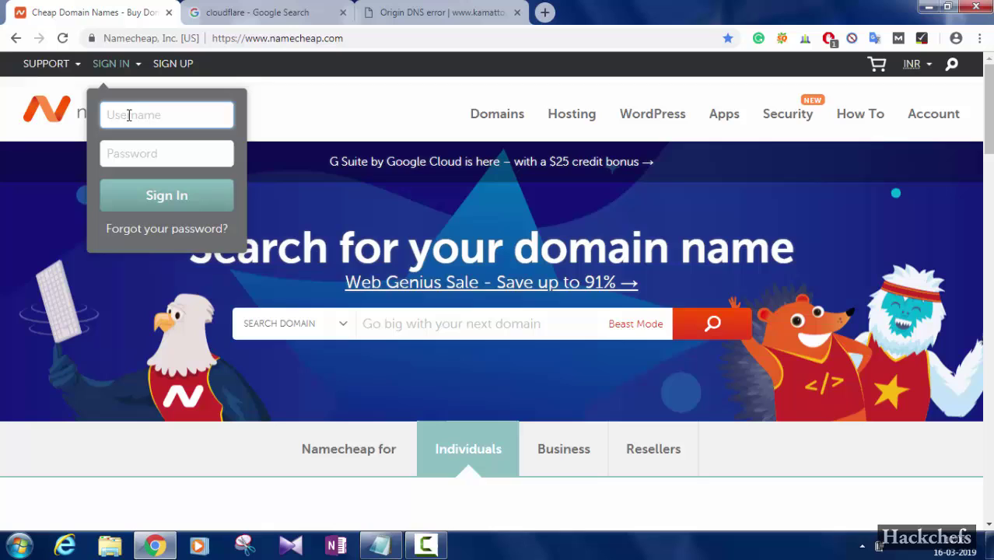
pyautogui.write('kamat22')
pyautogui.press('Tab')
pyautogui.write('*')
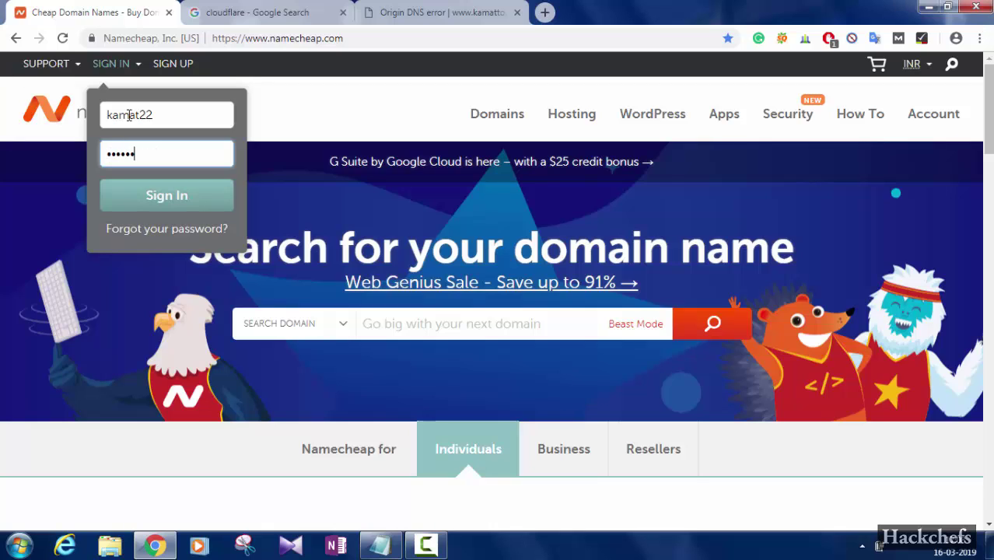
pyautogui.write('*')
pyautogui.press('Return')
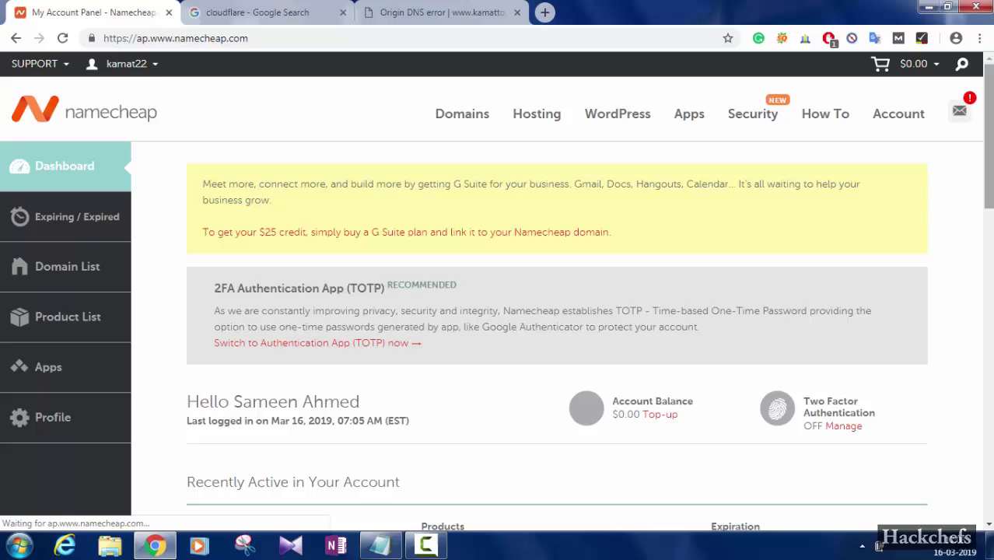
# Expand kamattourandtravels.com on the dashboard and choose Go to cPanel from the Stellar plan's MANAGE menu
pyautogui.scroll(-3, 889, 321)
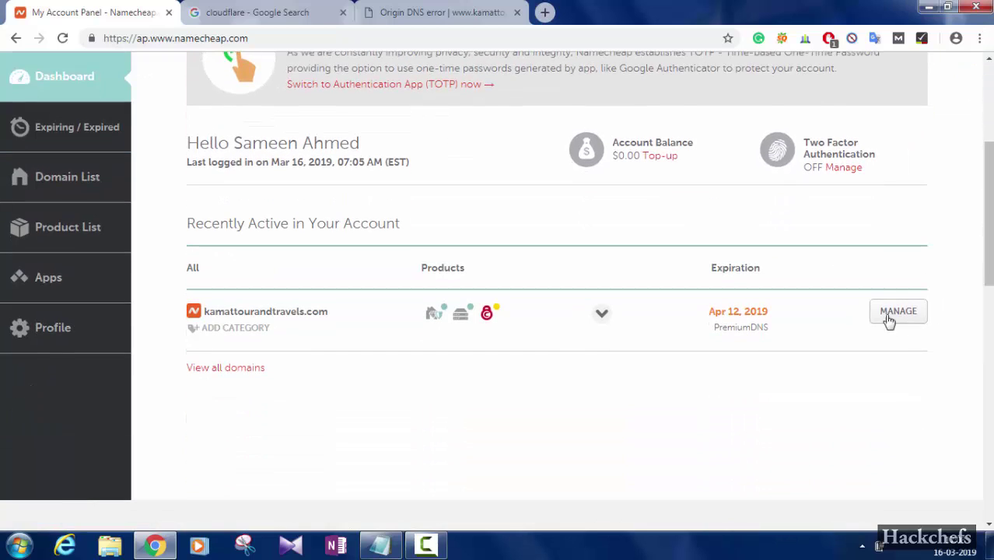
pyautogui.click(602, 315)
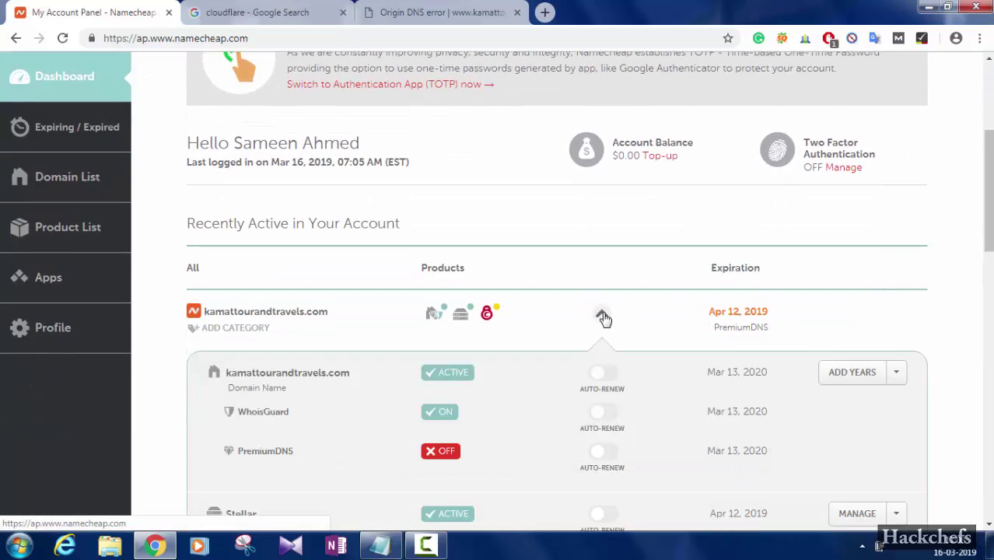
pyautogui.moveTo(988, 191); pyautogui.dragTo(987, 215)
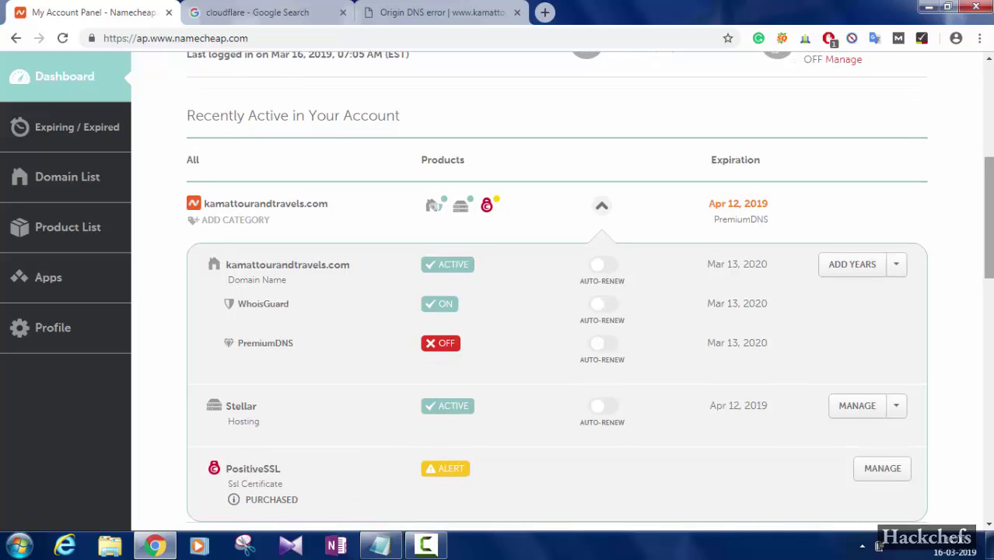
pyautogui.click(899, 411)
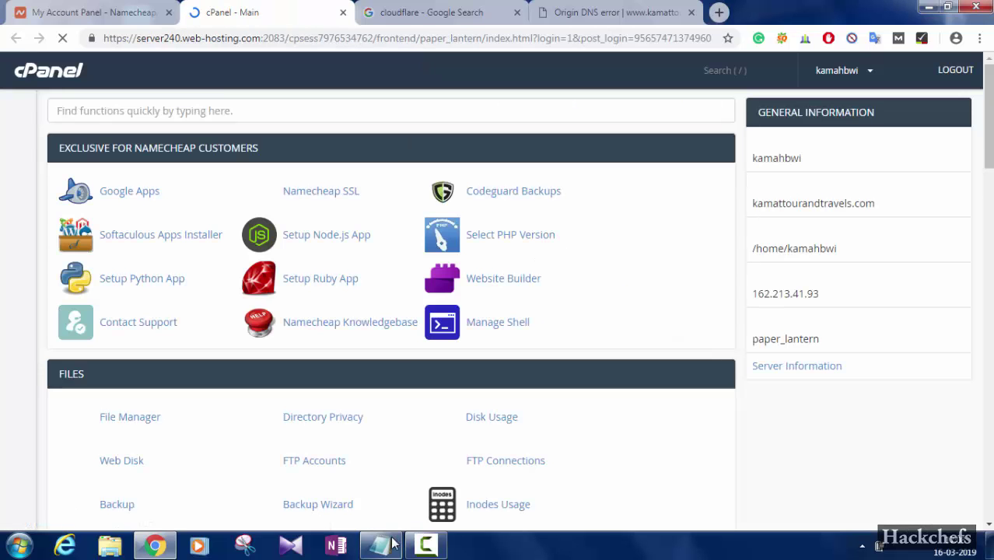
# Recheck the dedicated IP line in the Notepad DNS notes, then hide Notepad
pyautogui.click(389, 550)
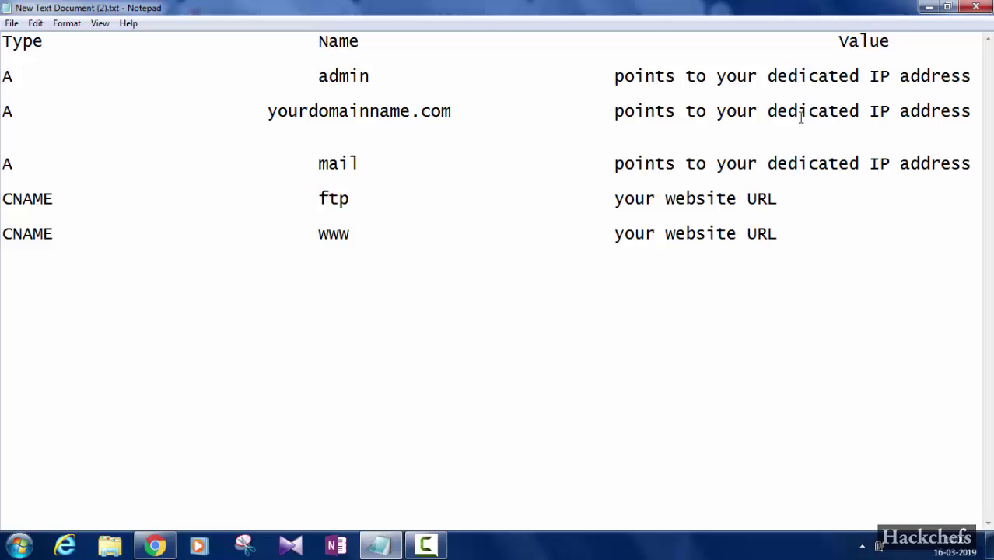
pyautogui.moveTo(773, 113); pyautogui.dragTo(972, 113)
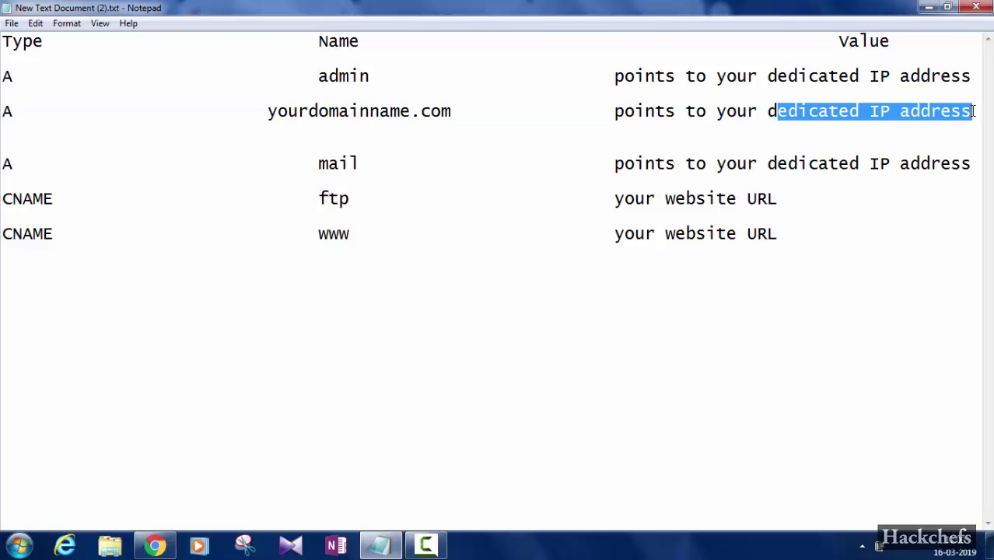
pyautogui.click(968, 236)
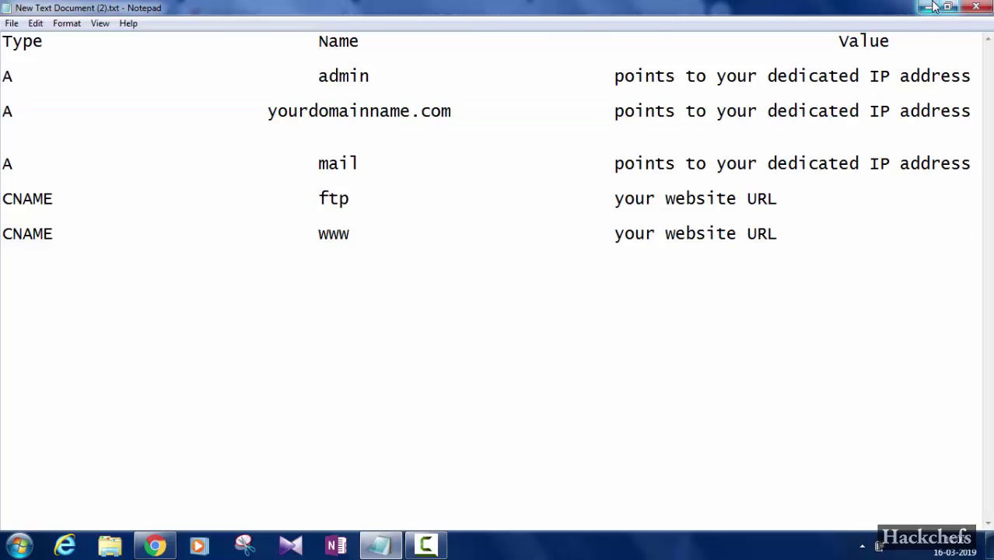
pyautogui.click(928, 7)
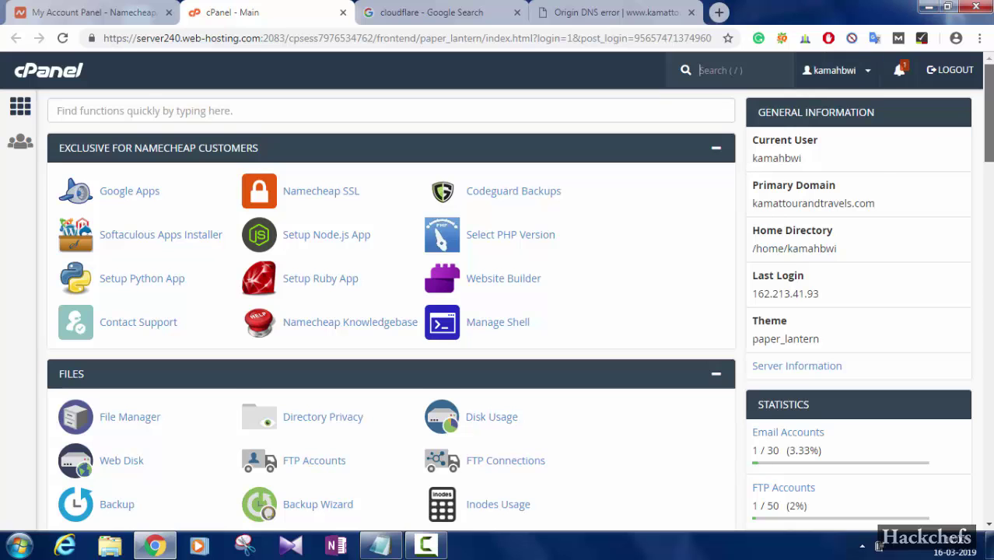
# Scroll through the cPanel home page to find the General Information panel
pyautogui.scroll(-3, 986, 117)
pyautogui.scroll(-2, 447, 501)
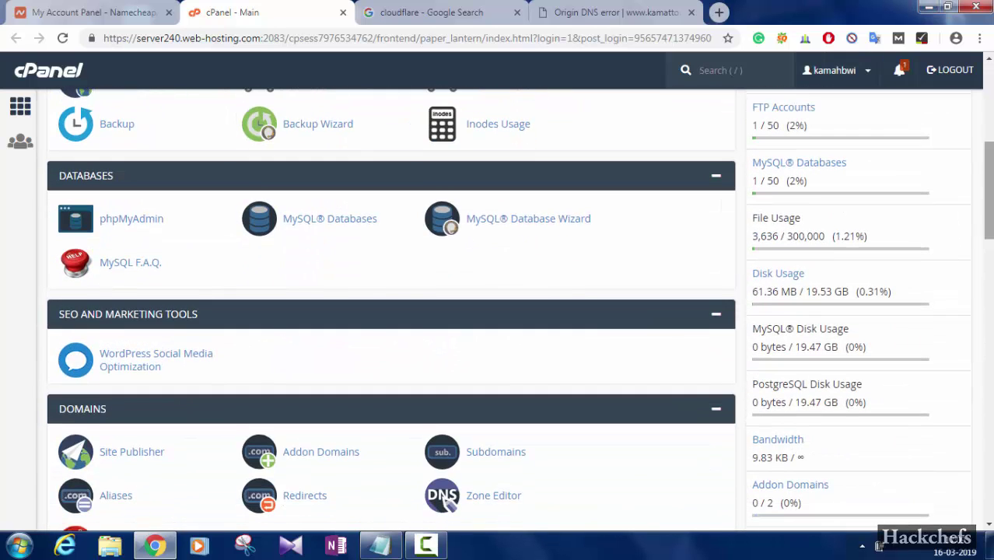
pyautogui.scroll(-8, 446, 501)
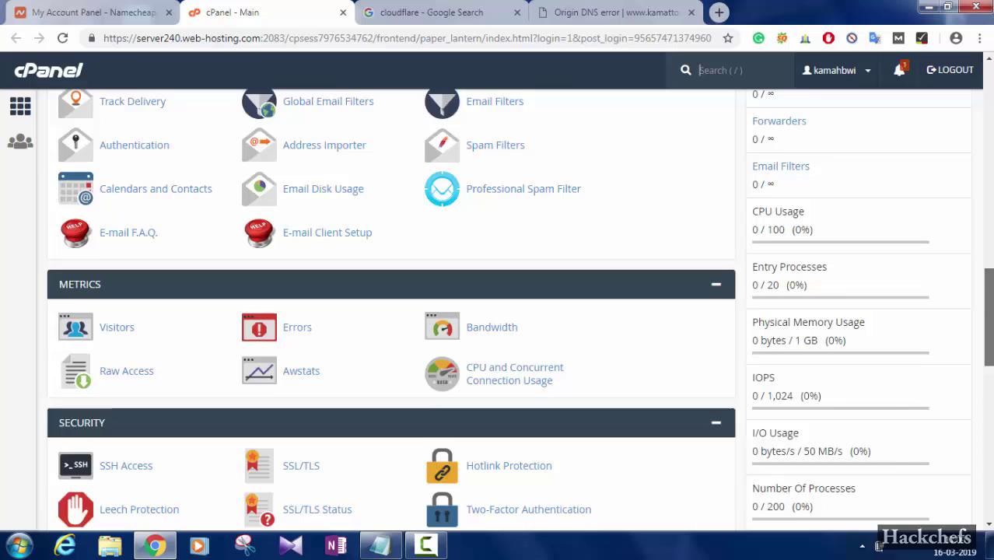
pyautogui.scroll(-2, 391, 311)
pyautogui.scroll(14, 392, 311)
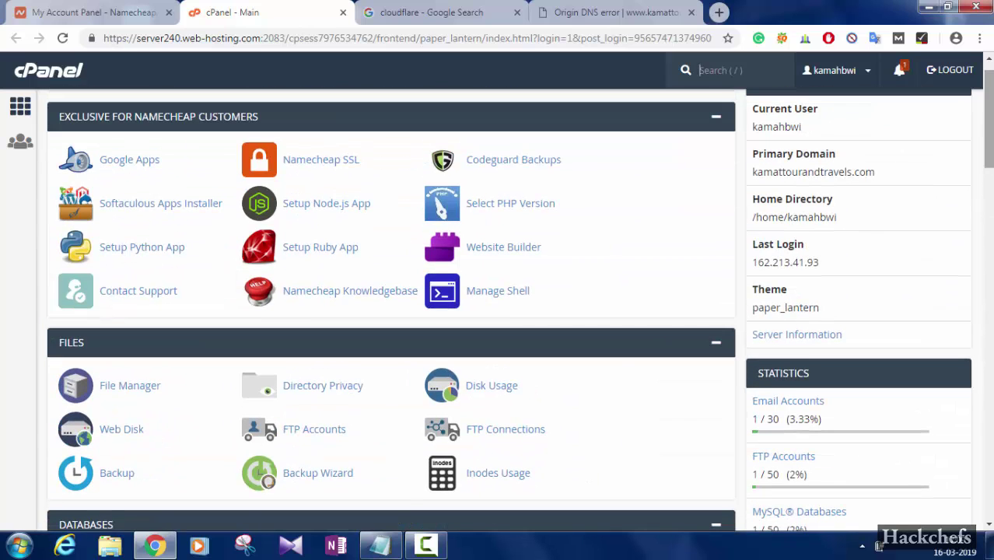
# Open Server Information, select the dedicated IP 199.188.200.19, then return and switch to the Cloudflare results
pyautogui.click(809, 344)
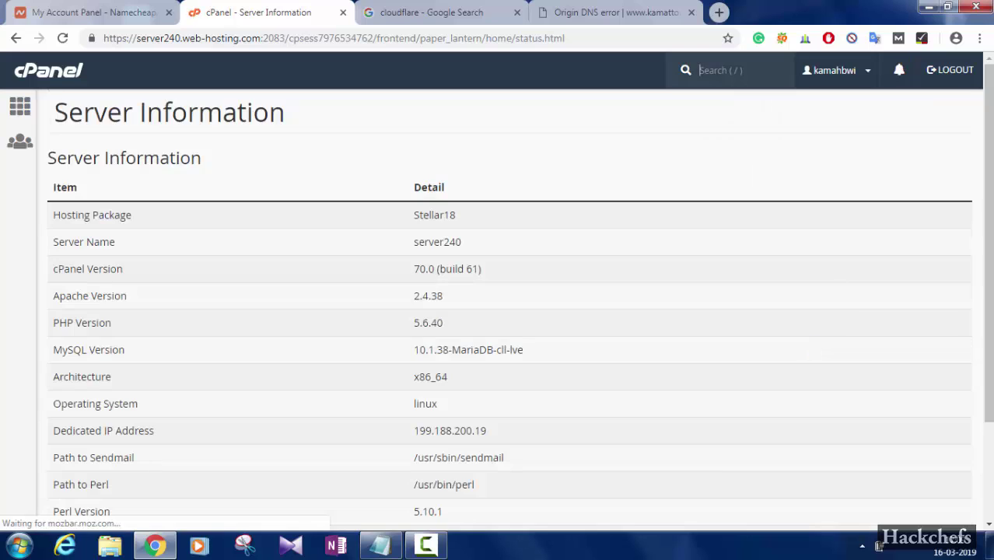
pyautogui.scroll(-3, 411, 306)
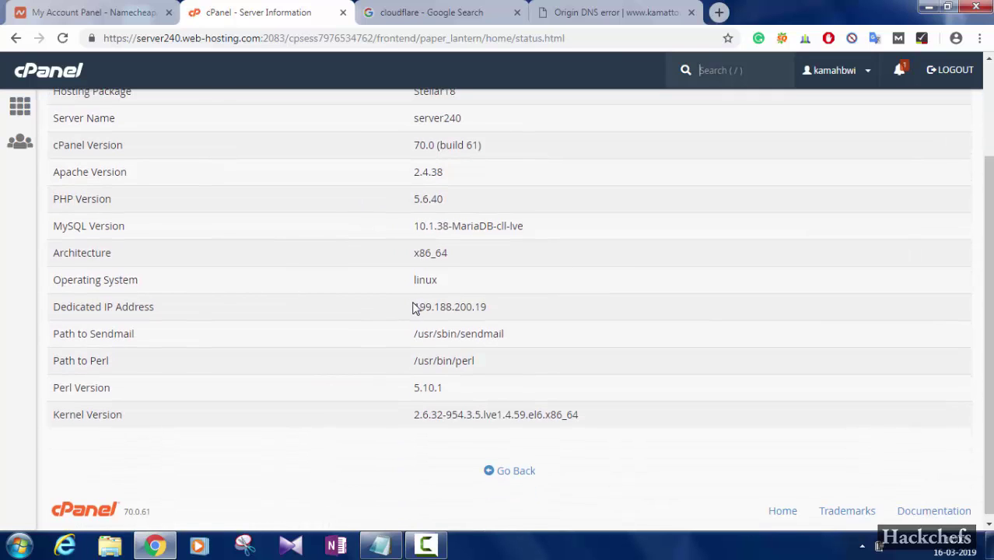
pyautogui.moveTo(412, 306); pyautogui.dragTo(510, 308)
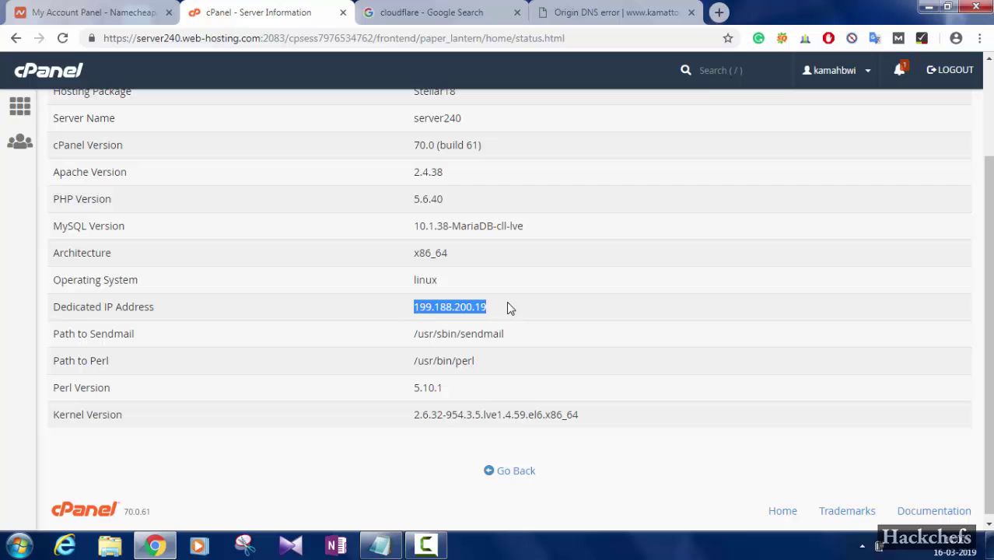
pyautogui.scroll(3, 223, 181)
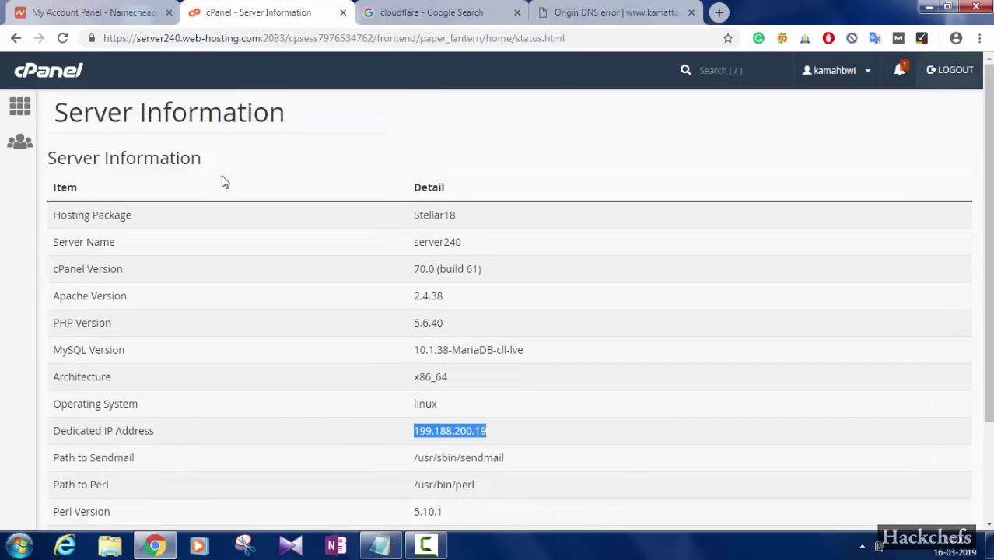
pyautogui.click(15, 37)
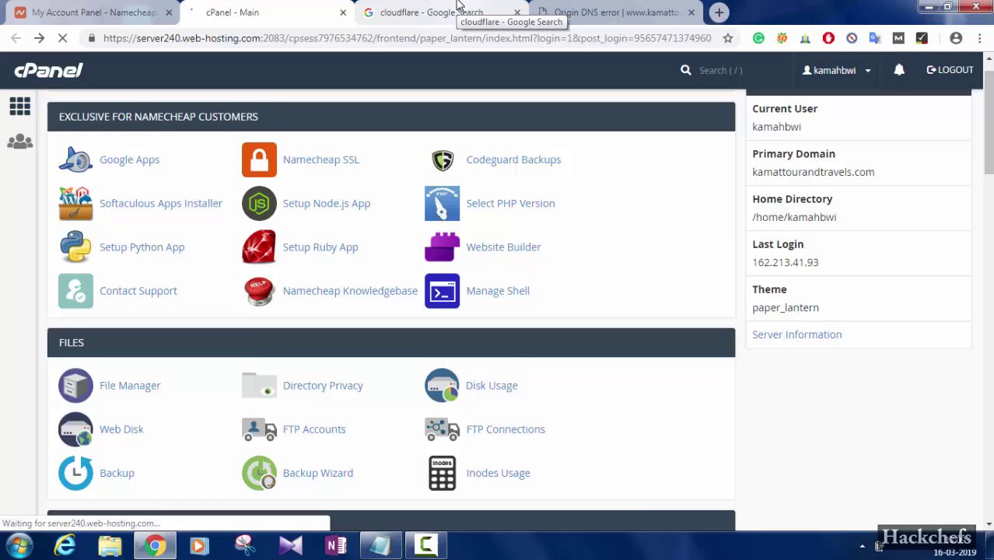
pyautogui.click(457, 11)
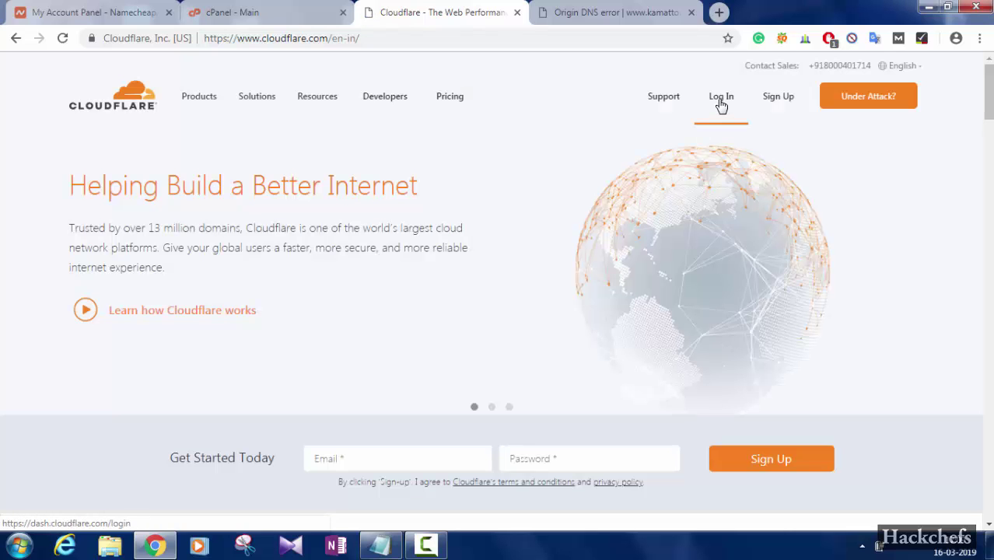
# Log in to Cloudflare with the account email and password
pyautogui.click(721, 102)
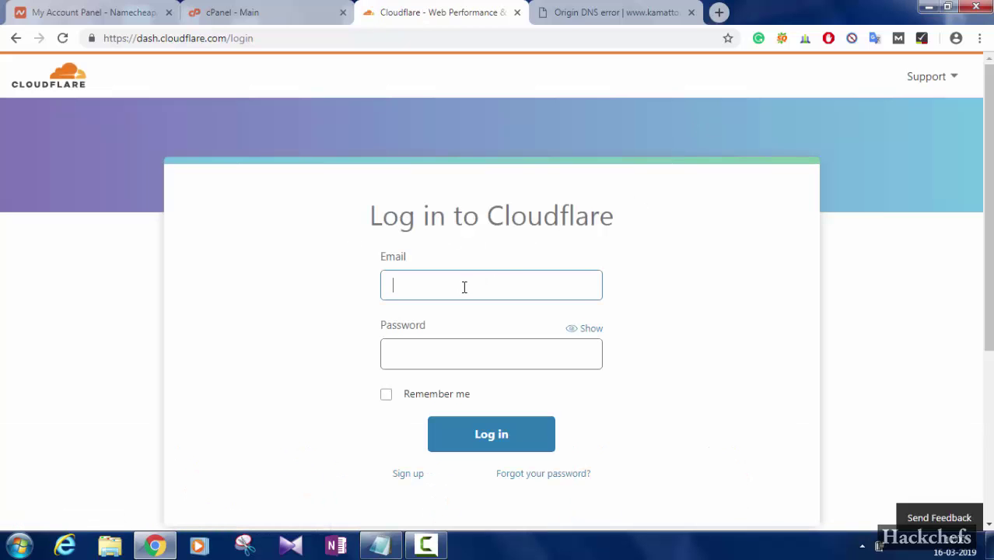
pyautogui.click(441, 352)
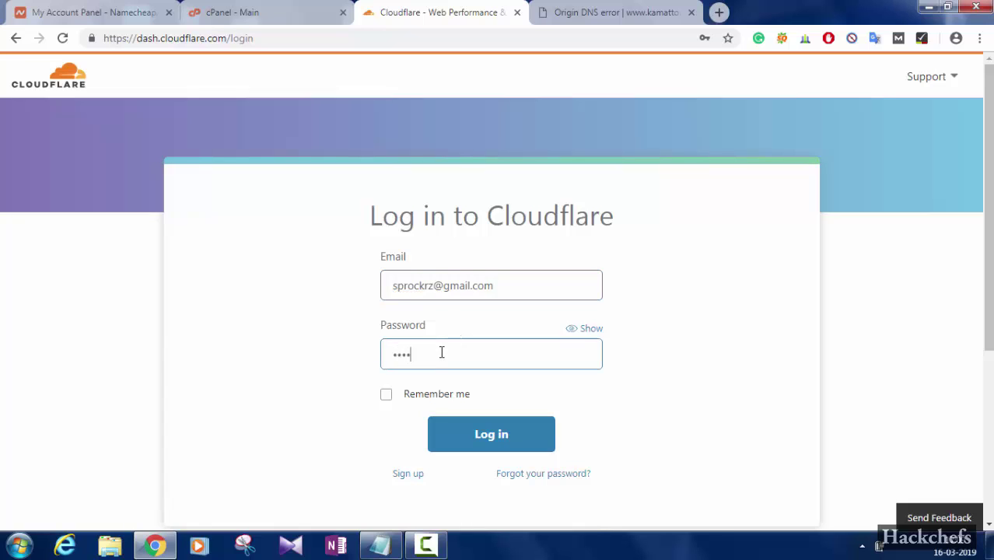
pyautogui.write('•••••••••••')
pyautogui.click(477, 437)
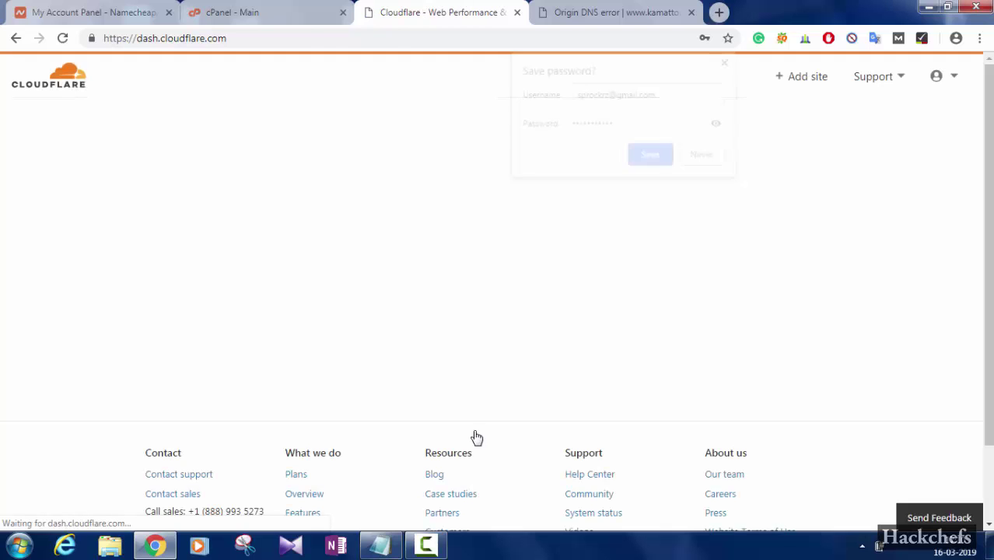
# Decline saving the password and open the DNS page of kamattourandtravels.com
pyautogui.click(703, 157)
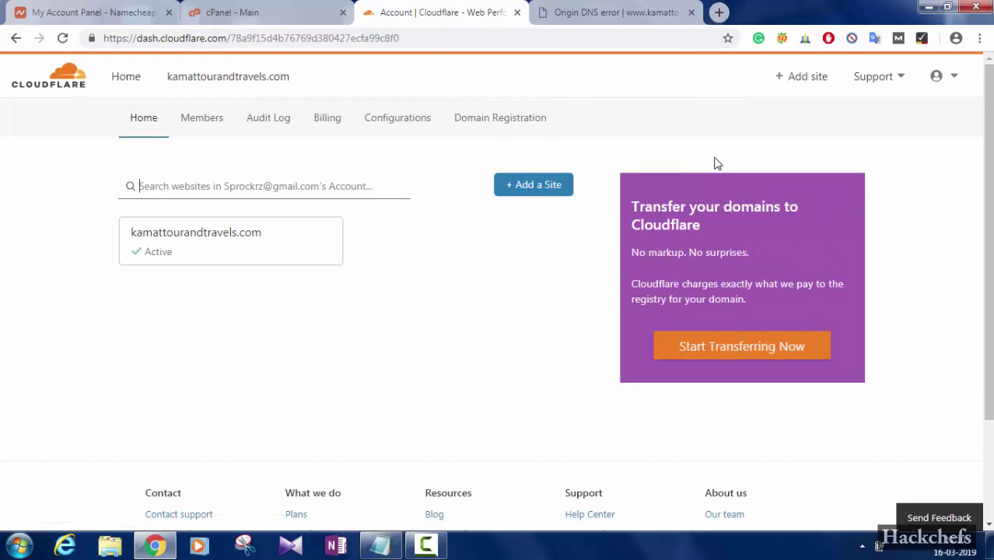
pyautogui.click(233, 249)
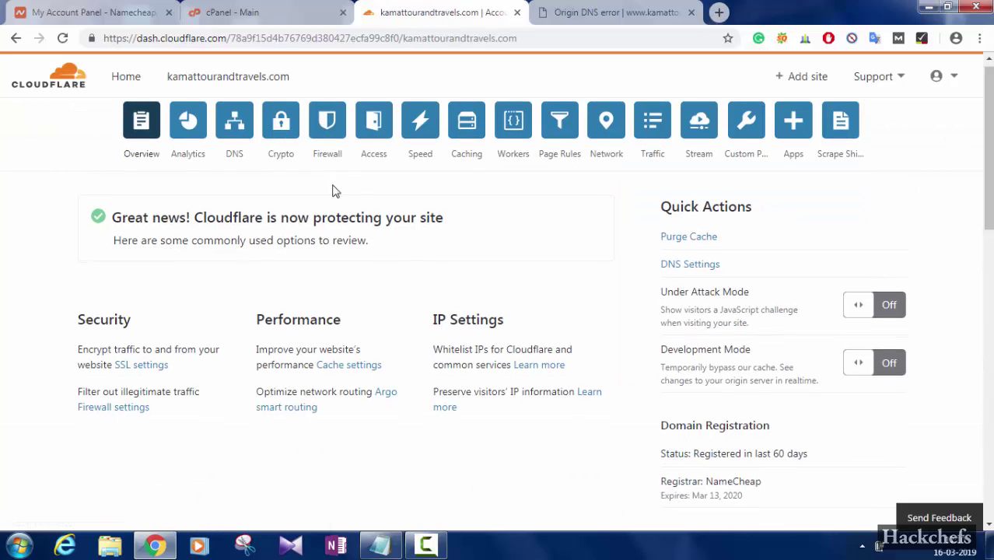
pyautogui.click(234, 136)
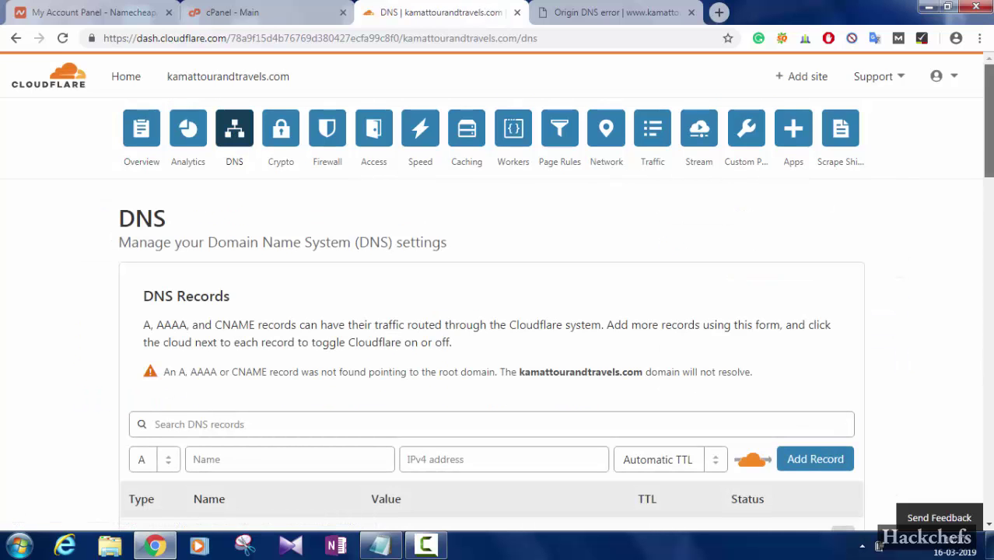
# Highlight the warning that no record points to the root domain and scroll the records table
pyautogui.scroll(-2, 569, 178)
pyautogui.moveTo(161, 230); pyautogui.dragTo(772, 236)
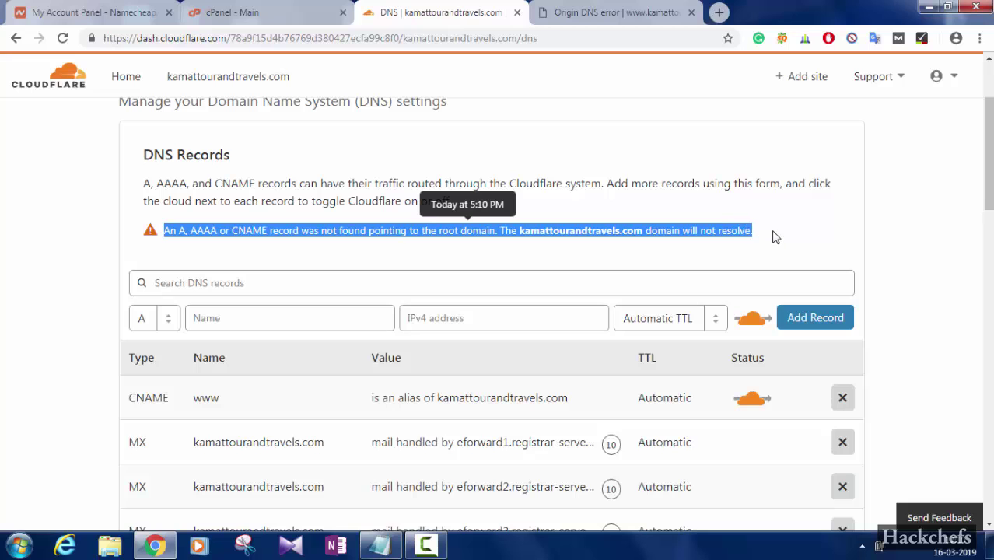
pyautogui.click(916, 179)
pyautogui.scroll(-3, 987, 156)
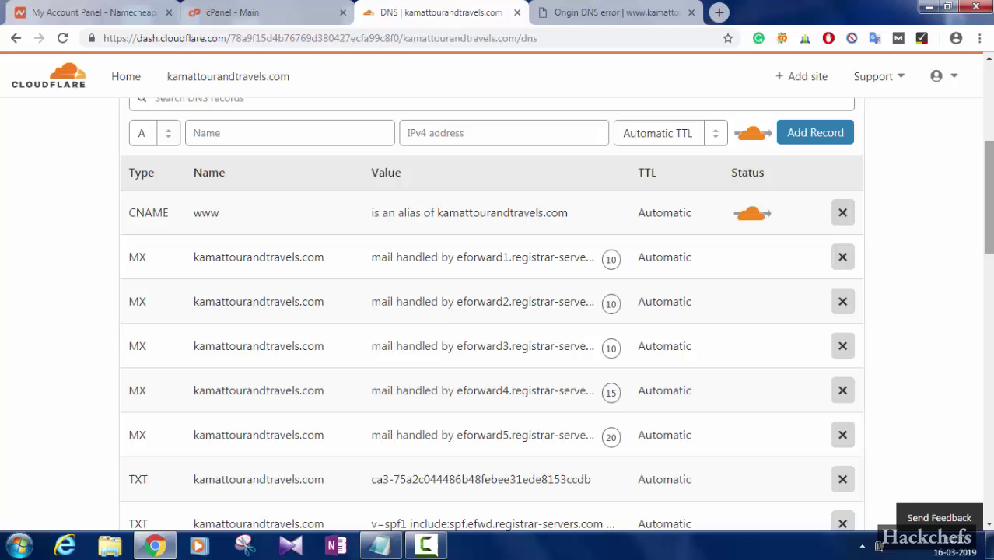
pyautogui.scroll(-3, 498, 311)
pyautogui.scroll(4, 498, 311)
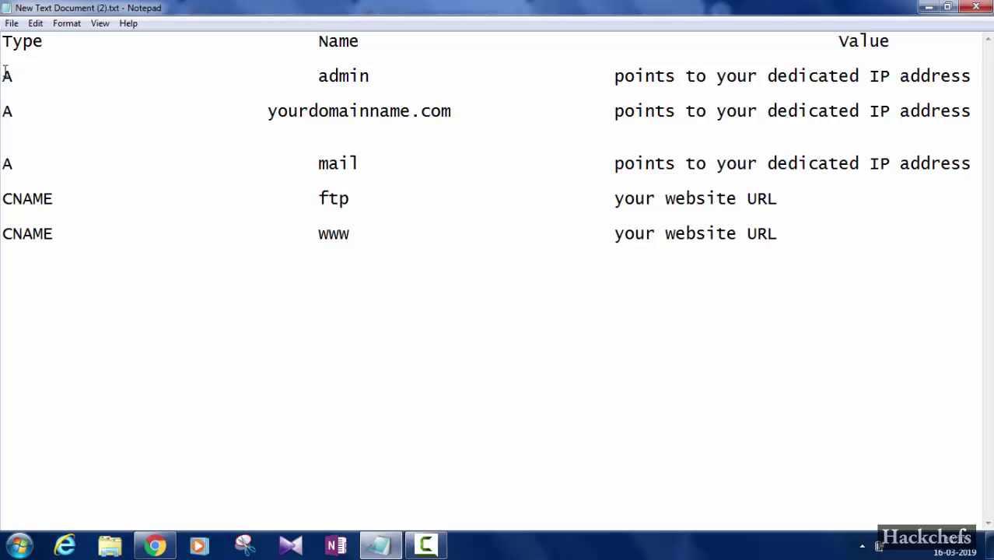
pyautogui.moveTo(8, 78); pyautogui.dragTo(861, 206)
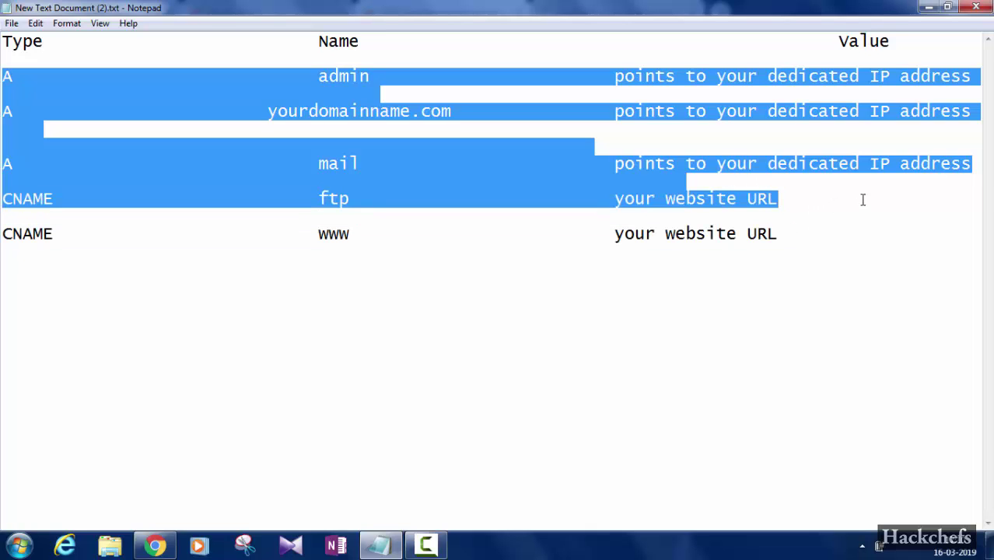
pyautogui.click(716, 369)
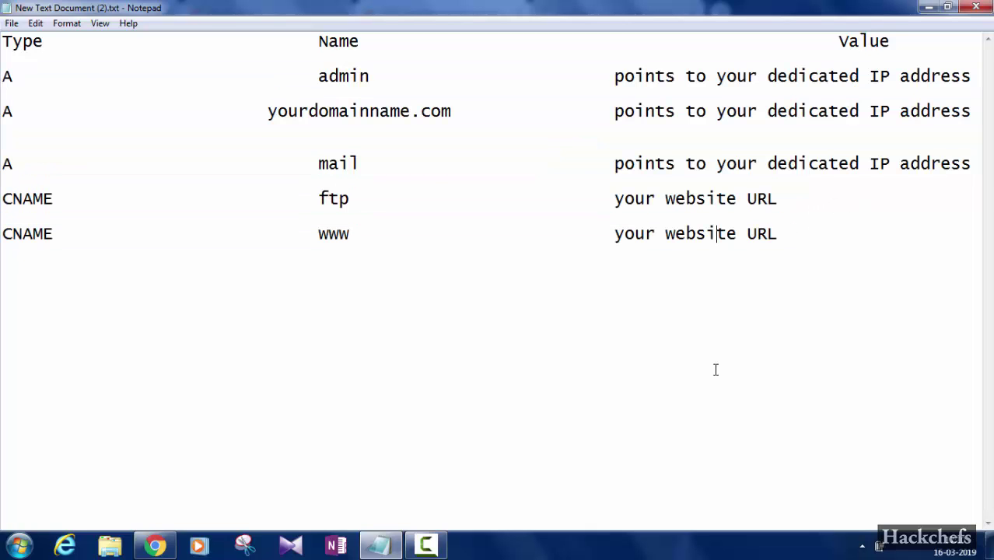
# Hide Notepad and scroll through all cPanel home page sections, ending back at the top
pyautogui.click(922, 7)
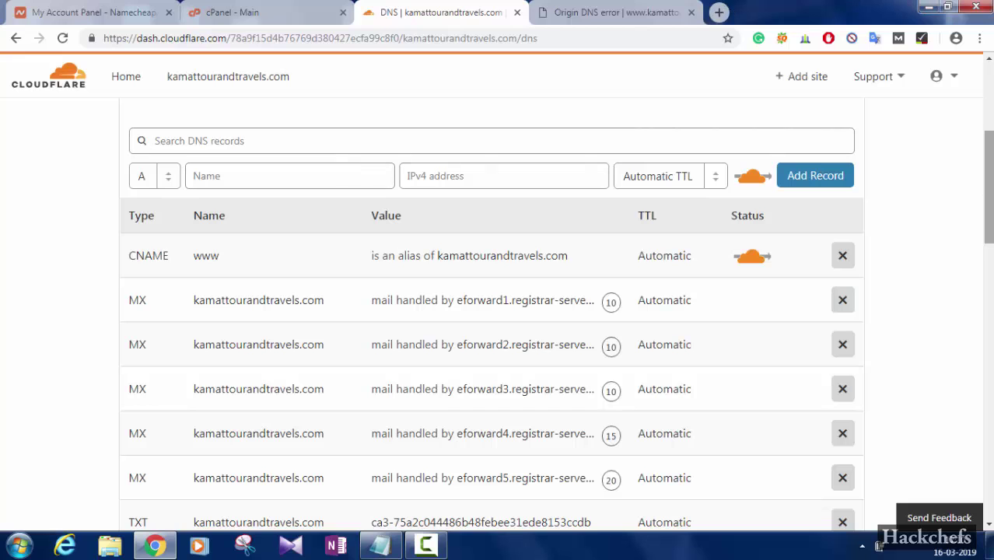
pyautogui.scroll(3, 491, 311)
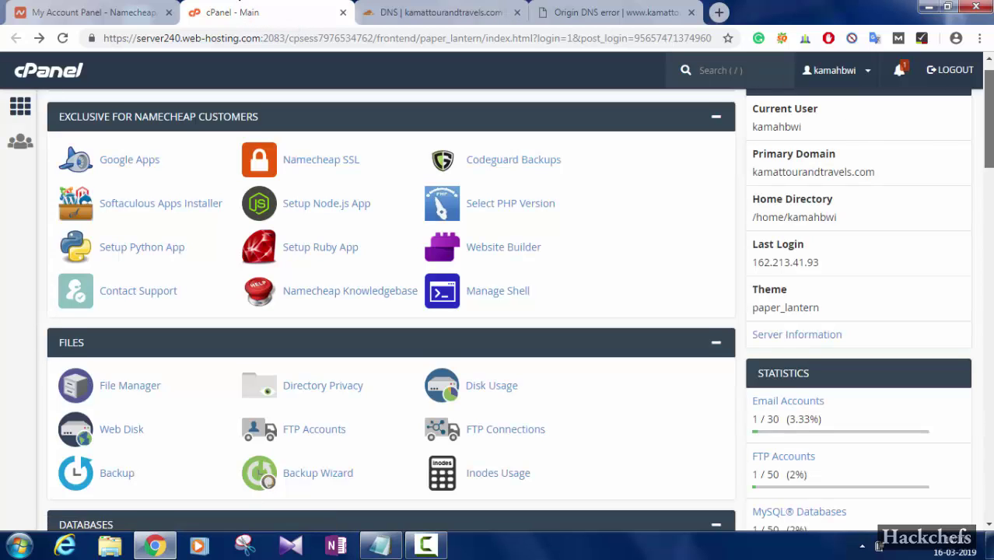
pyautogui.scroll(-6, 445, 519)
pyautogui.scroll(2, 445, 520)
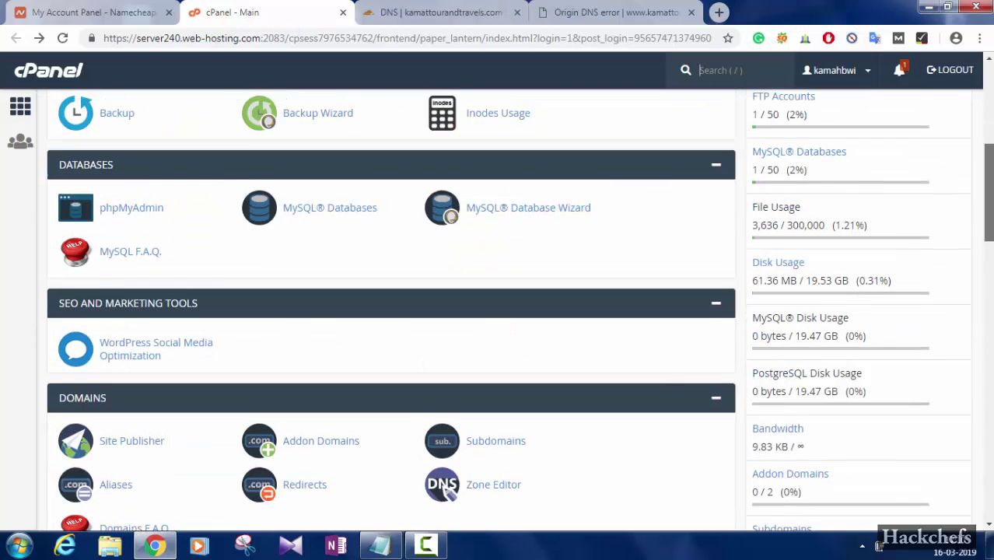
pyautogui.scroll(-1, 445, 520)
pyautogui.scroll(-3, 445, 520)
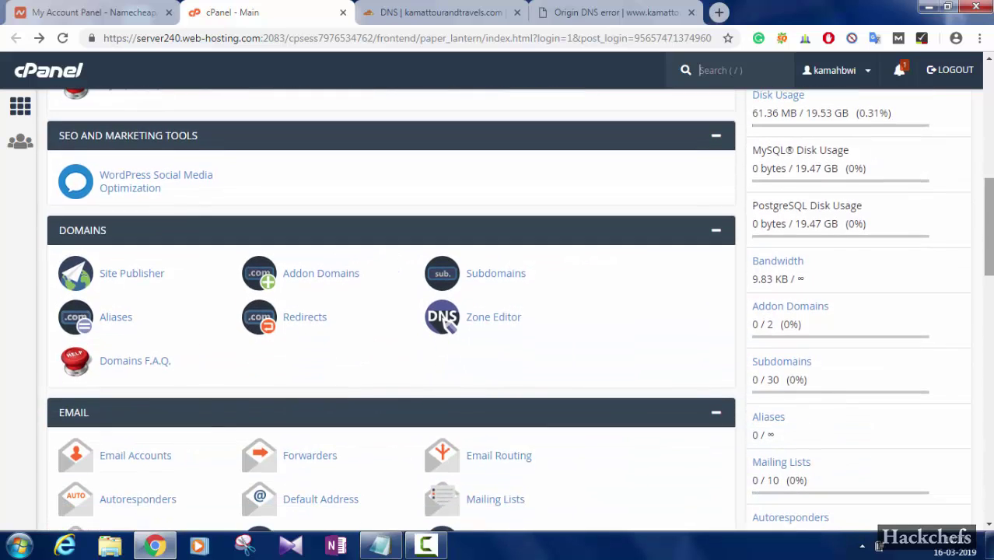
pyautogui.scroll(-1, 448, 286)
pyautogui.scroll(-3, 448, 286)
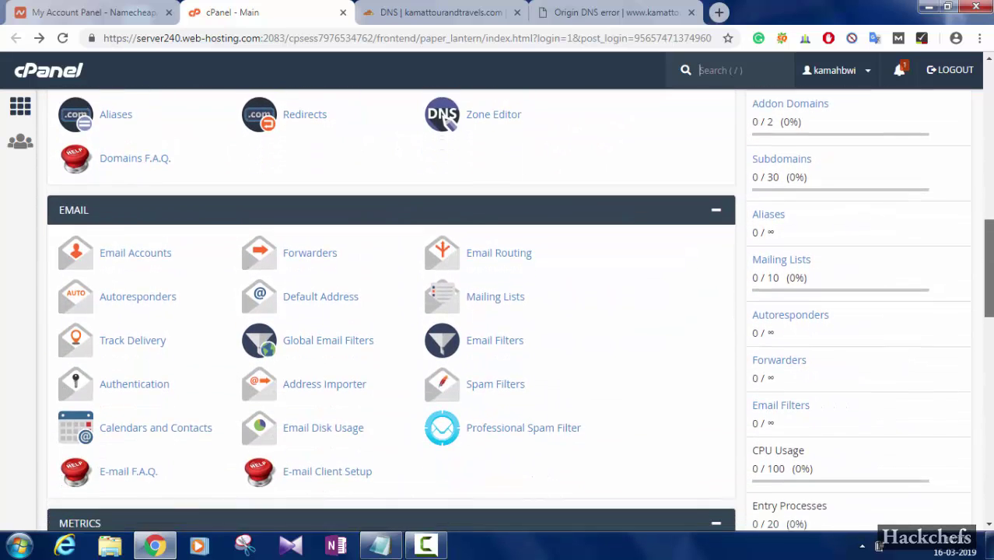
pyautogui.scroll(-4, 448, 287)
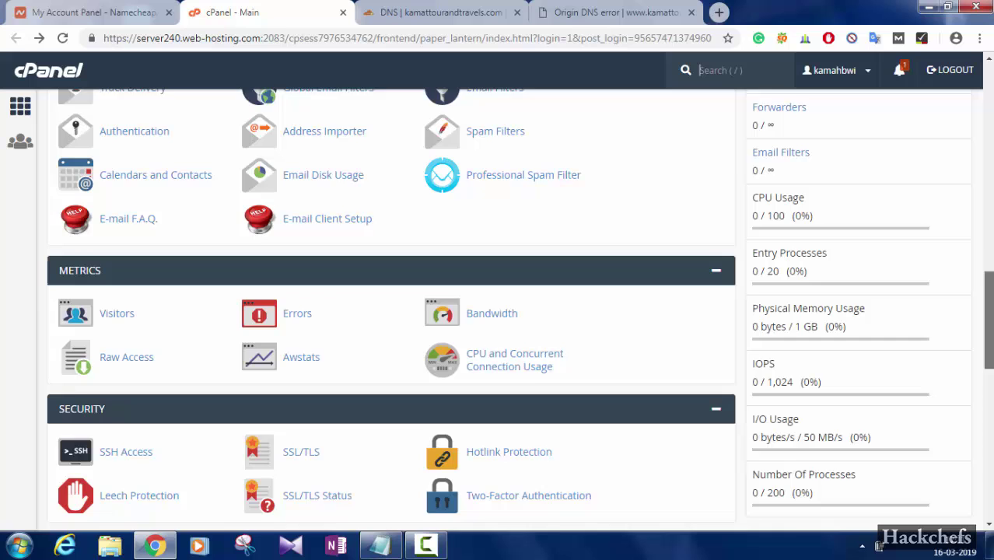
pyautogui.scroll(-1, 448, 287)
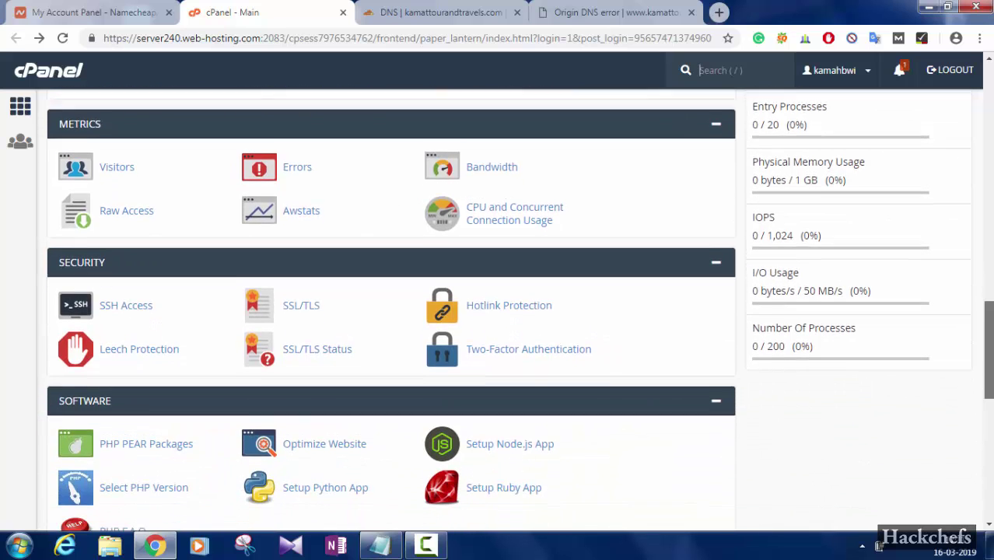
pyautogui.scroll(-2, 448, 286)
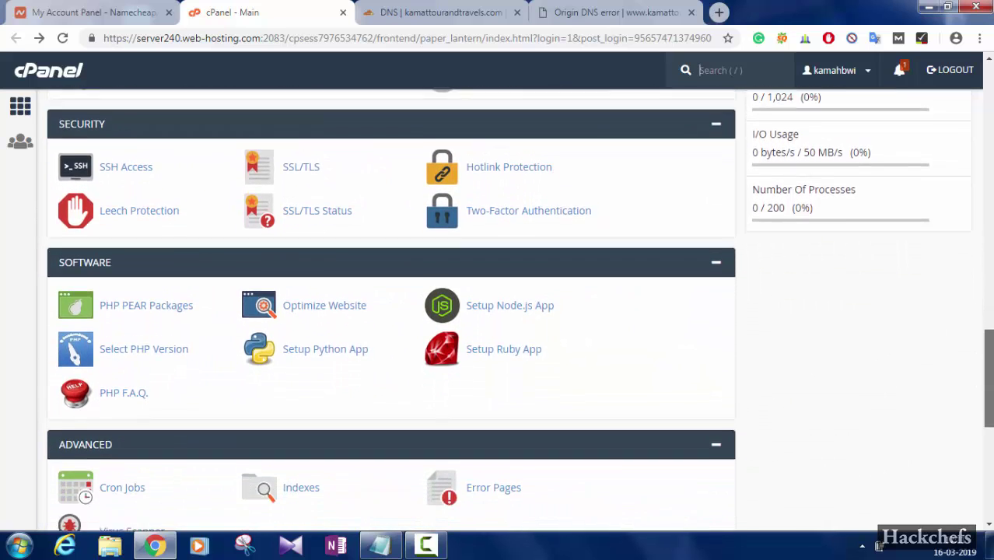
pyautogui.scroll(-4, 448, 286)
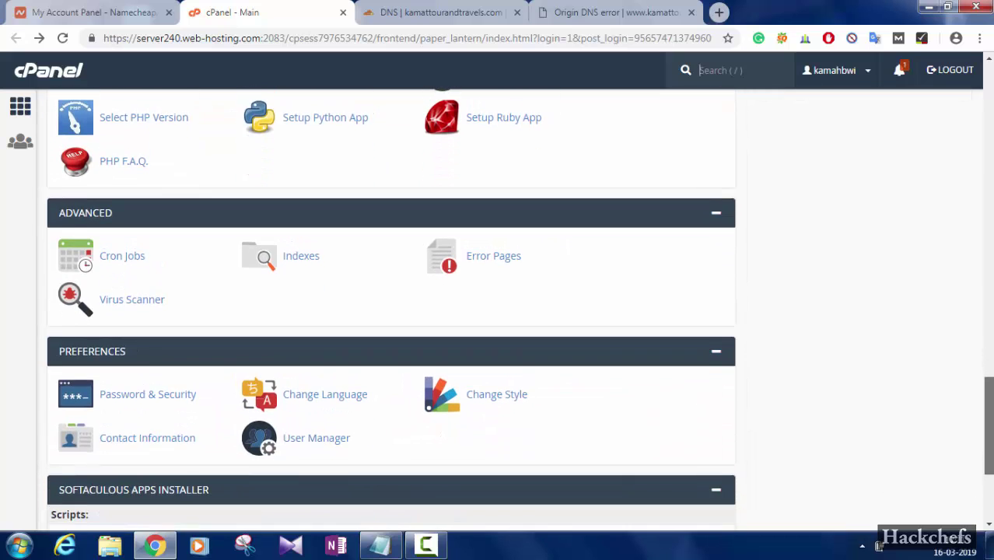
pyautogui.scroll(-1, 448, 286)
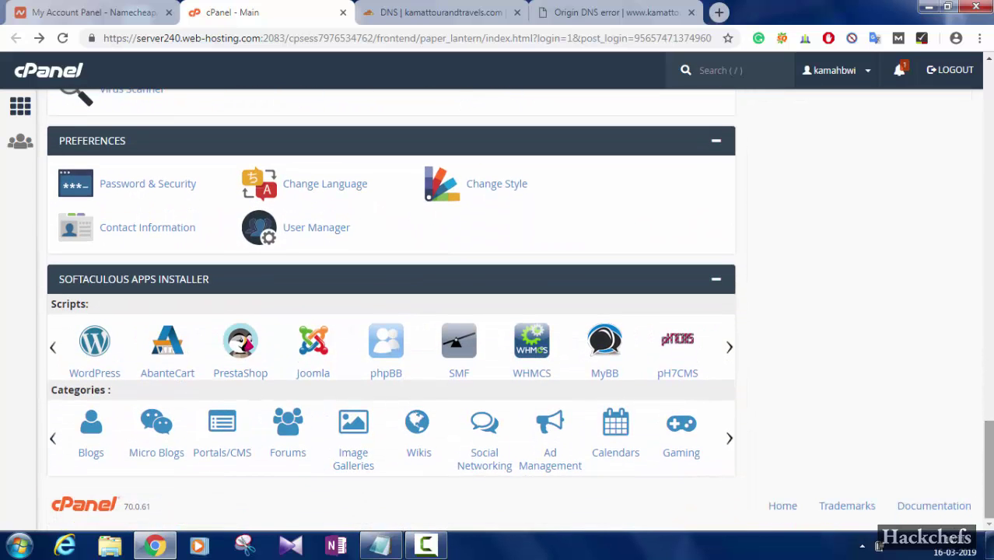
pyautogui.scroll(15, 446, 420)
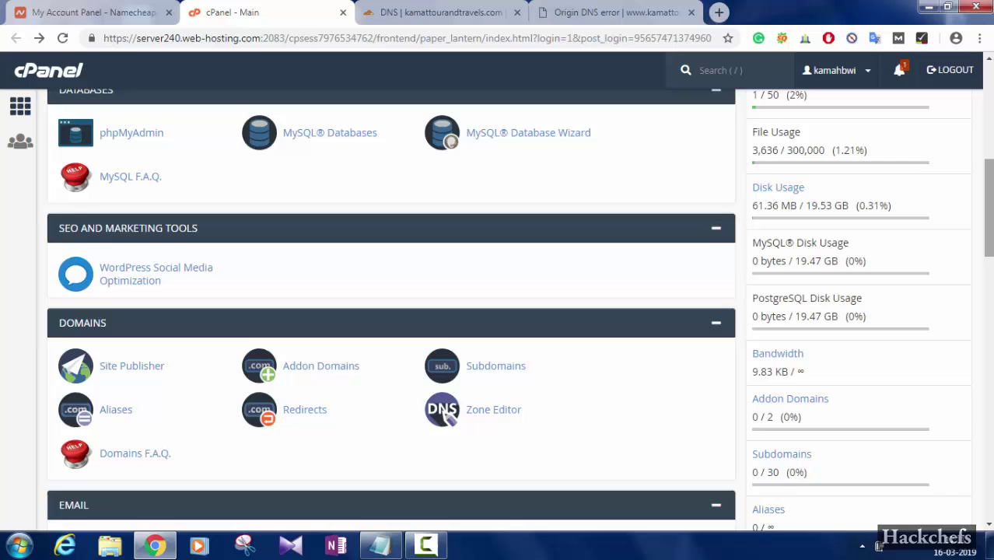
pyautogui.scroll(5, 445, 420)
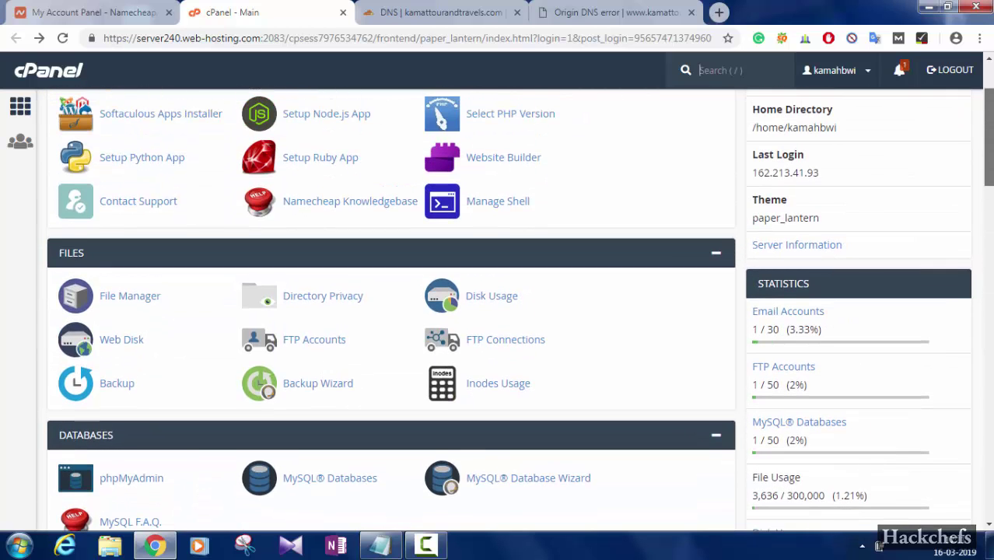
pyautogui.scroll(2, 446, 311)
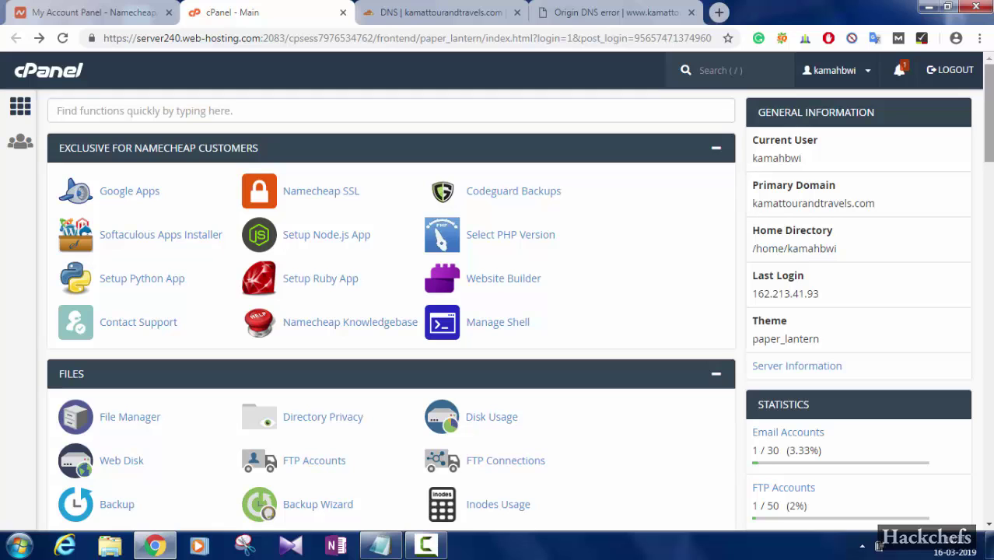
pyautogui.scroll(-10, 418, 364)
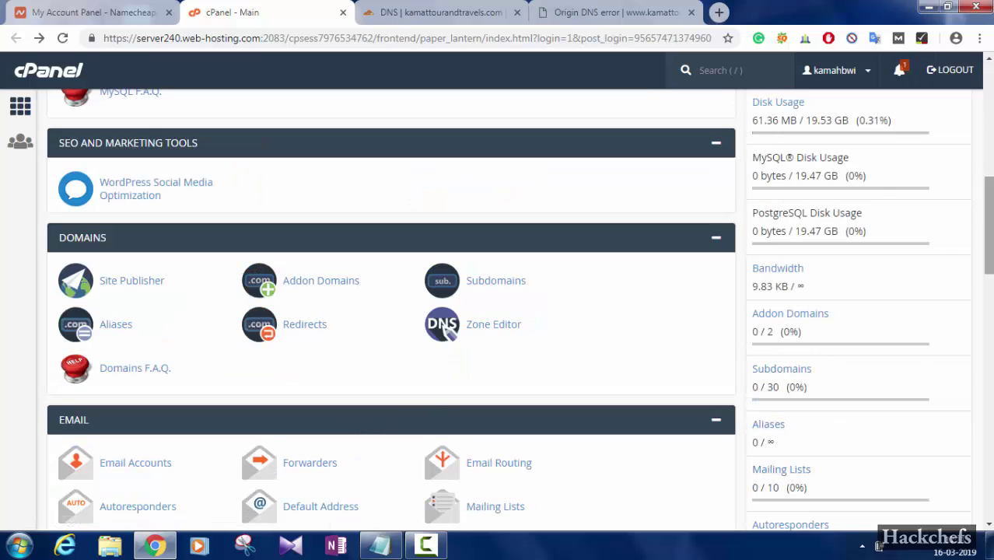
pyautogui.scroll(1, 445, 334)
pyautogui.scroll(9, 445, 384)
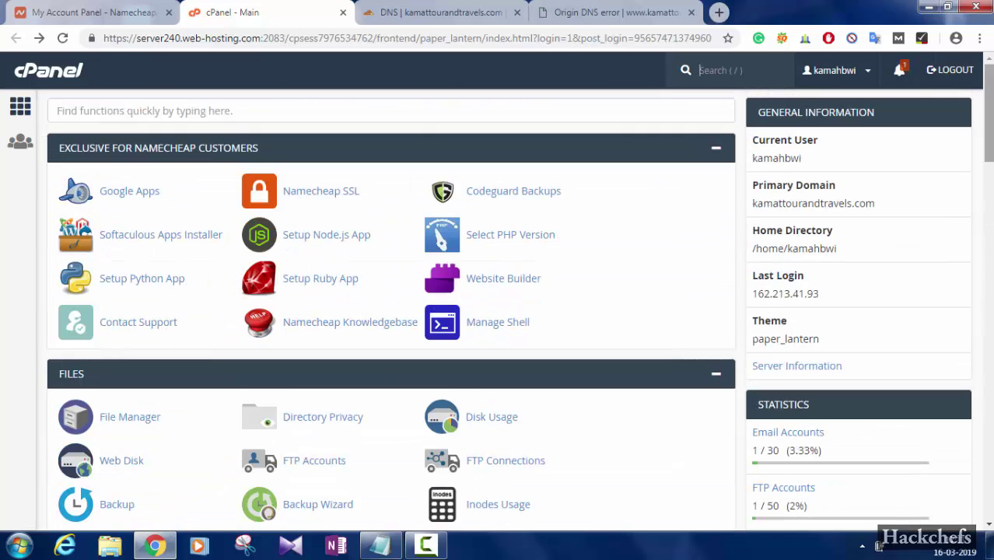
# Search cPanel functions for 'zo' and open the Zone Editor under Domains
pyautogui.click(380, 118)
pyautogui.write('zone')
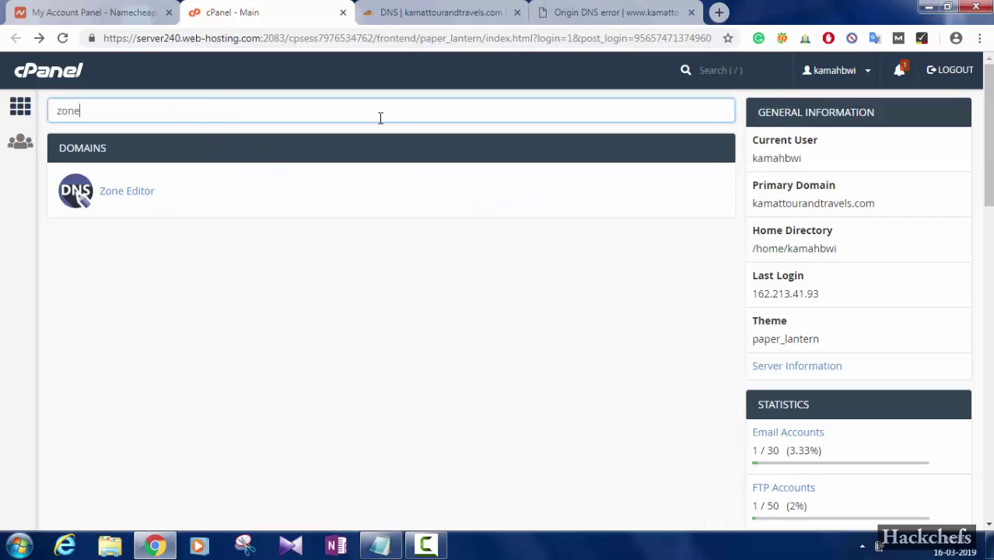
pyautogui.click(131, 196)
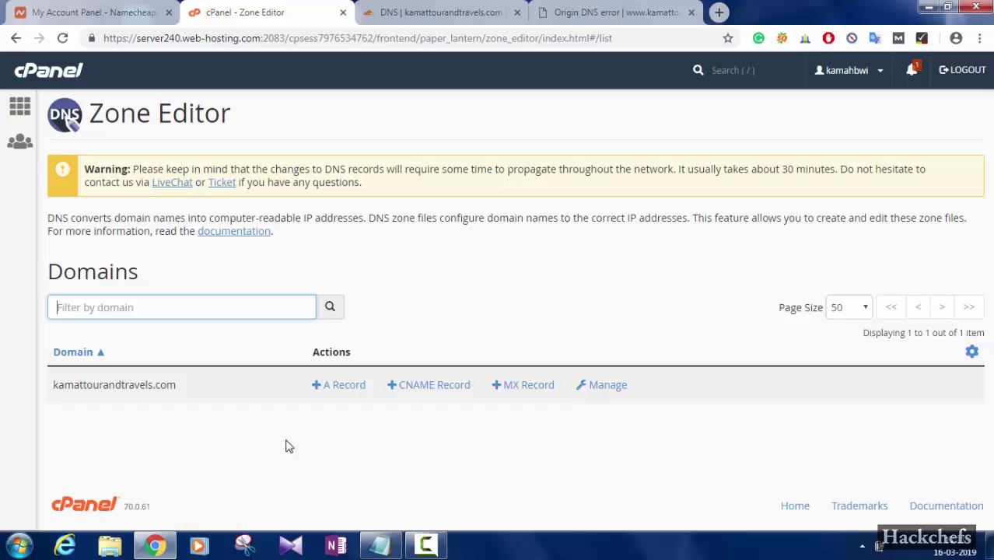
# Open kamattourandtravels.com's zone records and inspect the root A record pointing to 199.188.200.19
pyautogui.click(598, 390)
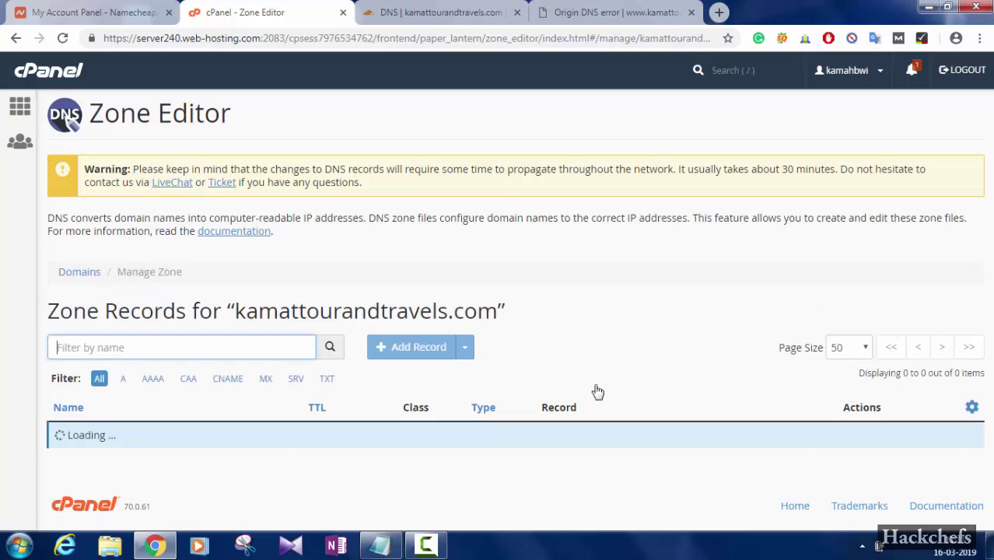
pyautogui.scroll(-3, 600, 157)
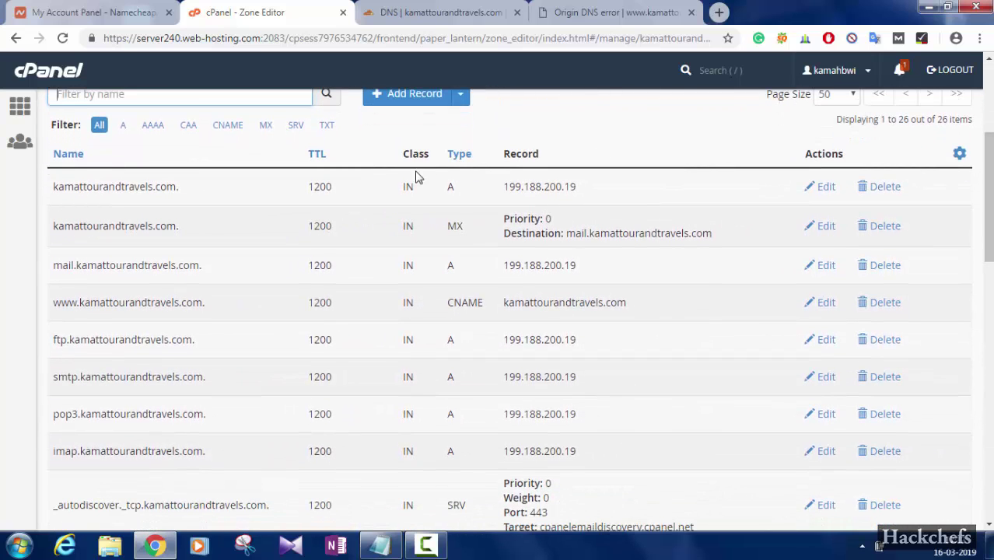
pyautogui.moveTo(595, 192); pyautogui.dragTo(523, 192)
pyautogui.click(700, 184)
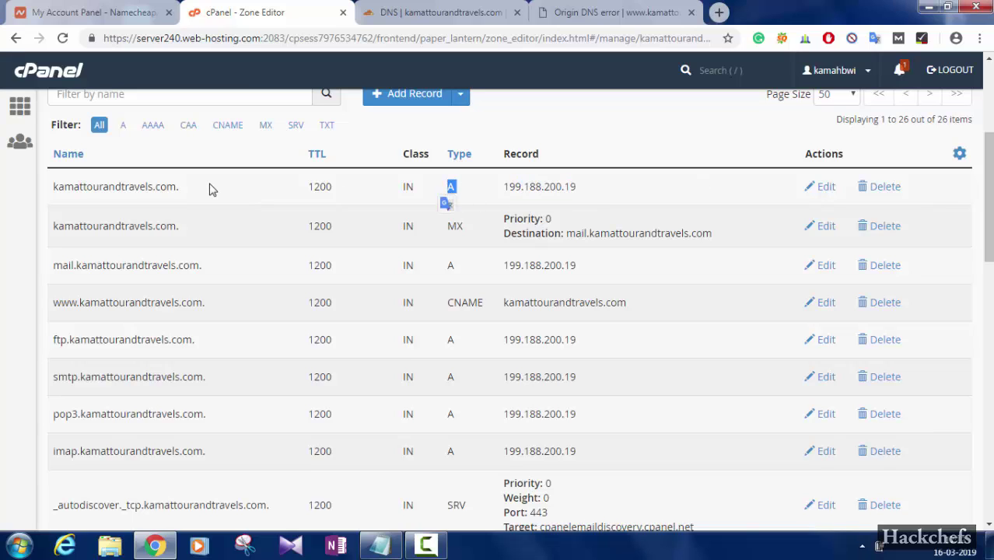
pyautogui.moveTo(208, 189); pyautogui.dragTo(52, 196)
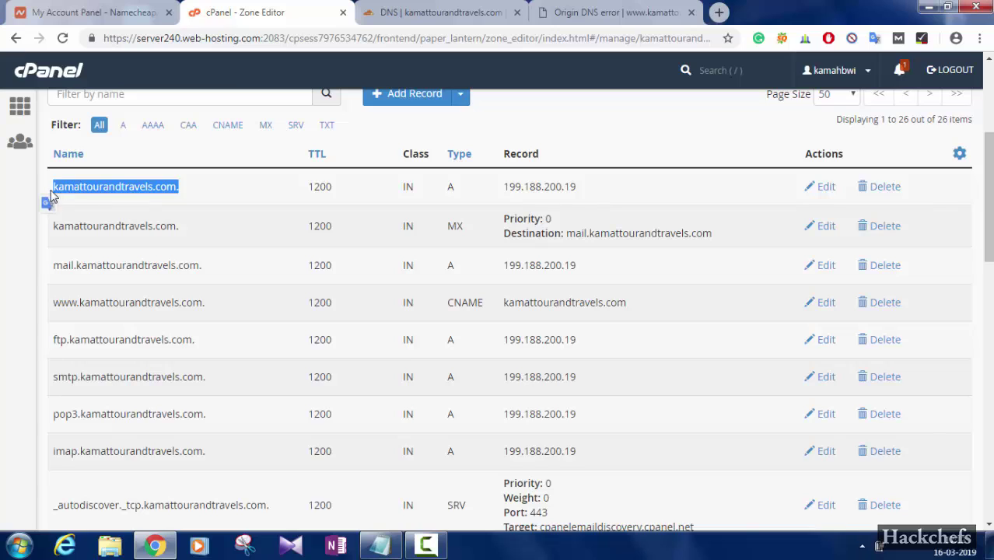
pyautogui.click(270, 189)
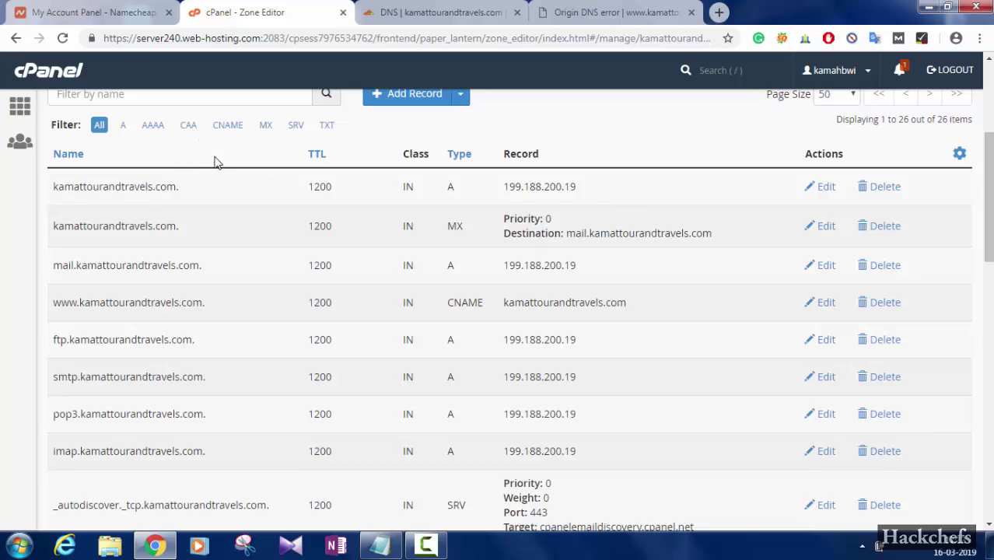
# Filter the zone records by CNAME, AAAA, A, CAA and MX, then list all 26 again
pyautogui.click(241, 129)
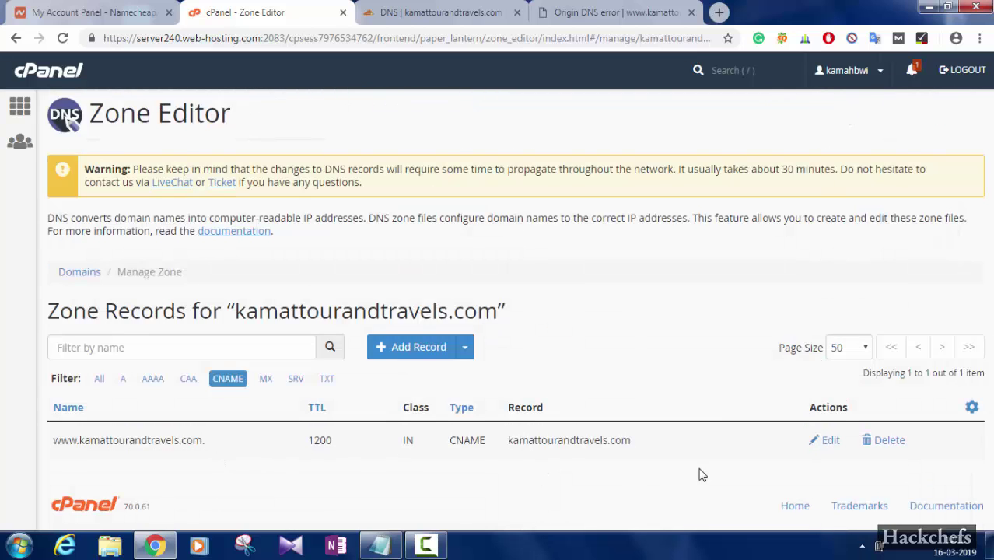
pyautogui.moveTo(684, 449); pyautogui.dragTo(188, 465)
pyautogui.click(151, 380)
pyautogui.click(124, 381)
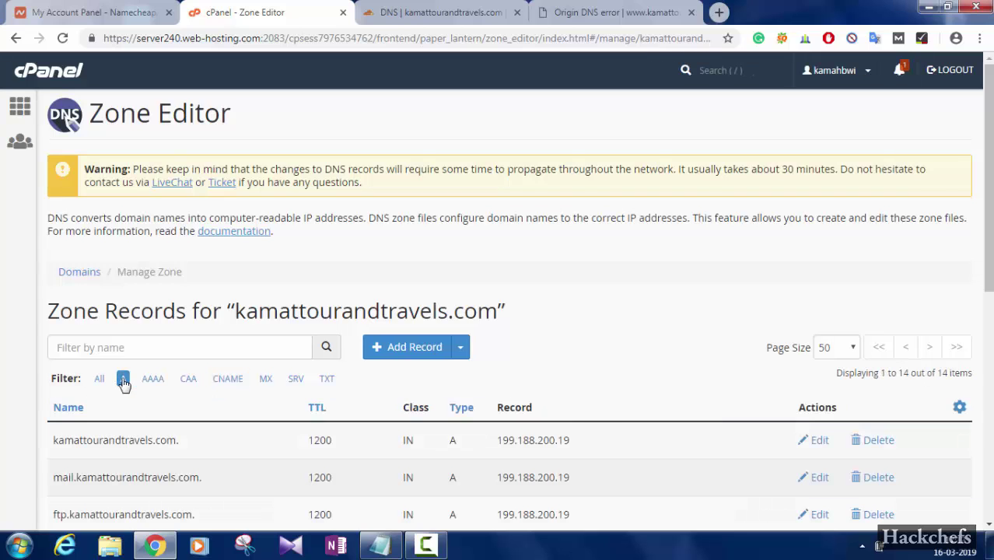
pyautogui.click(188, 381)
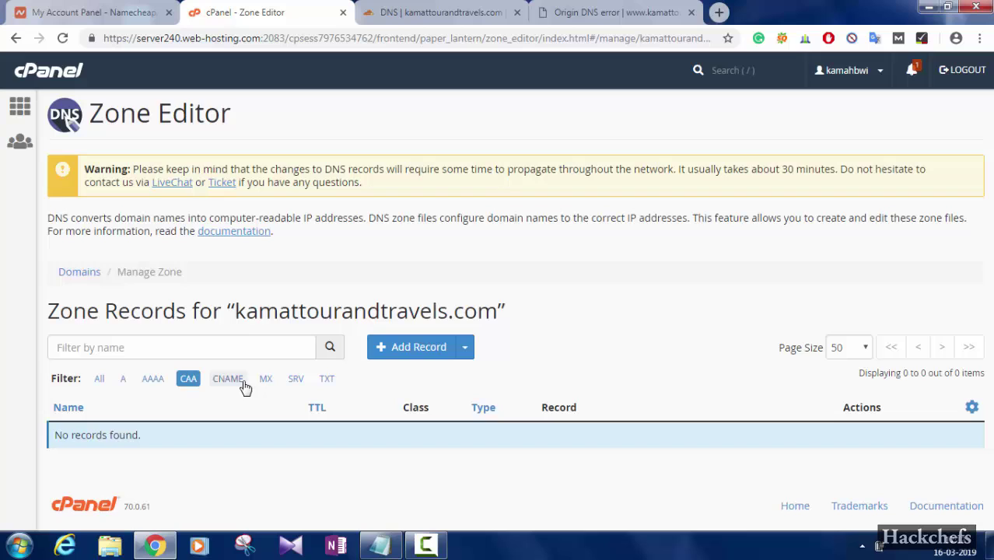
pyautogui.click(266, 379)
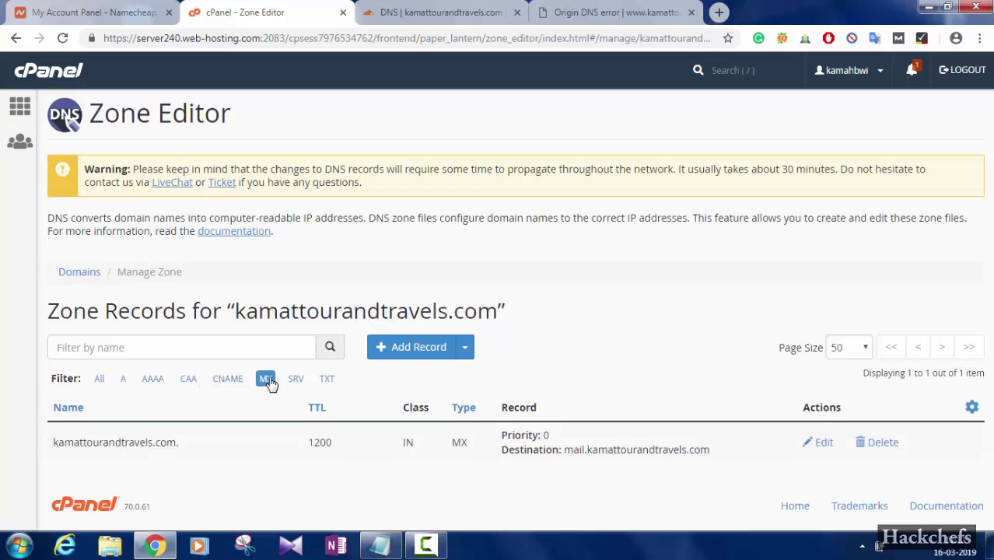
pyautogui.click(100, 380)
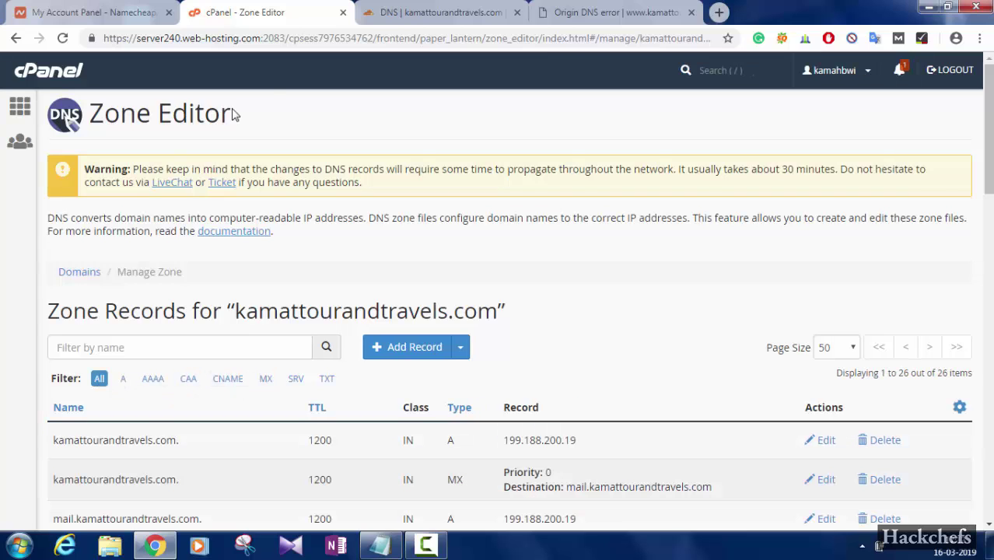
pyautogui.scroll(-4, 498, 311)
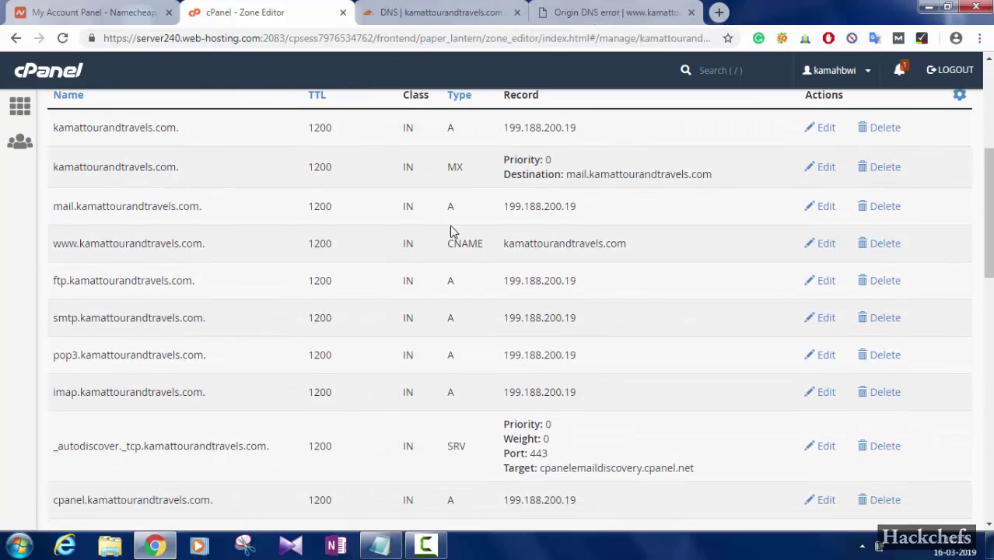
pyautogui.click(423, 12)
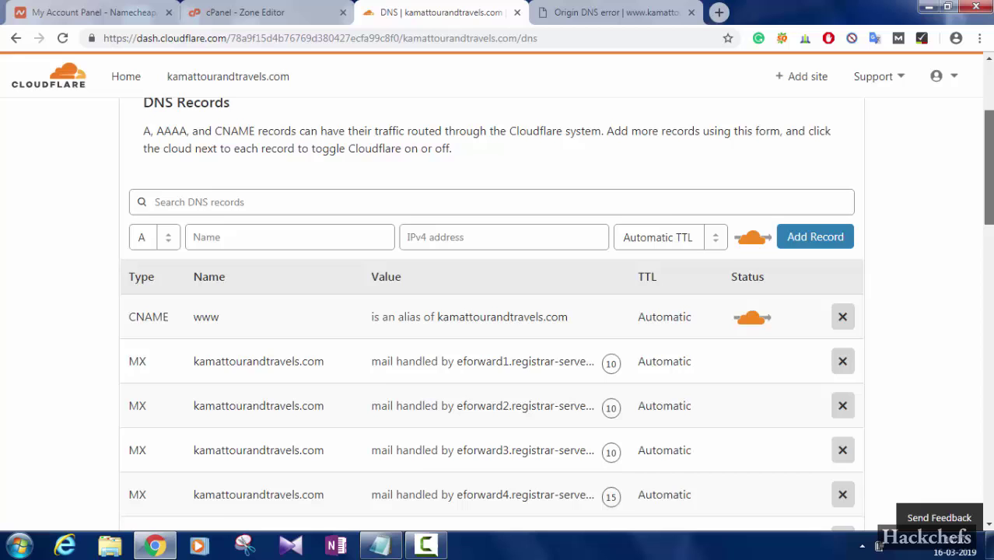
pyautogui.scroll(-3, 498, 311)
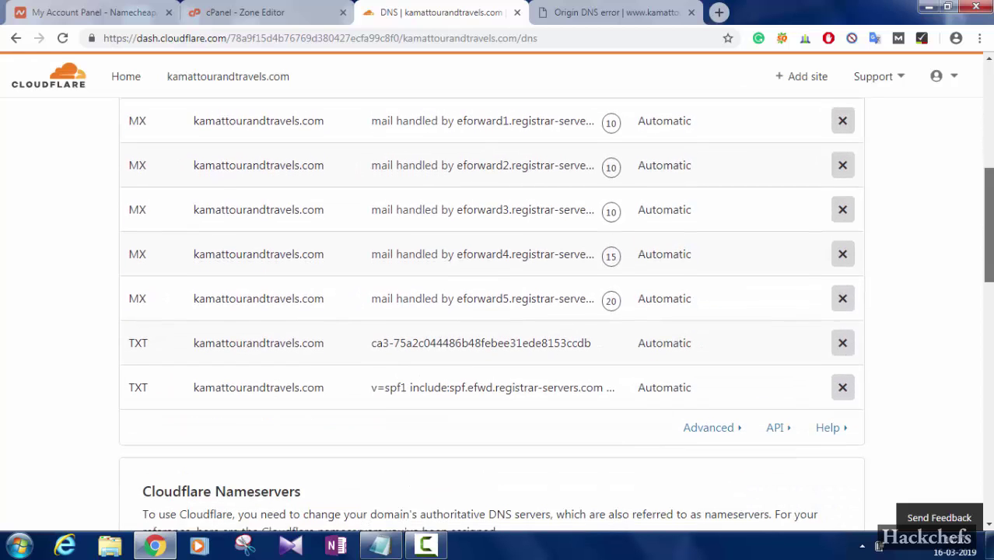
pyautogui.scroll(3, 320, 518)
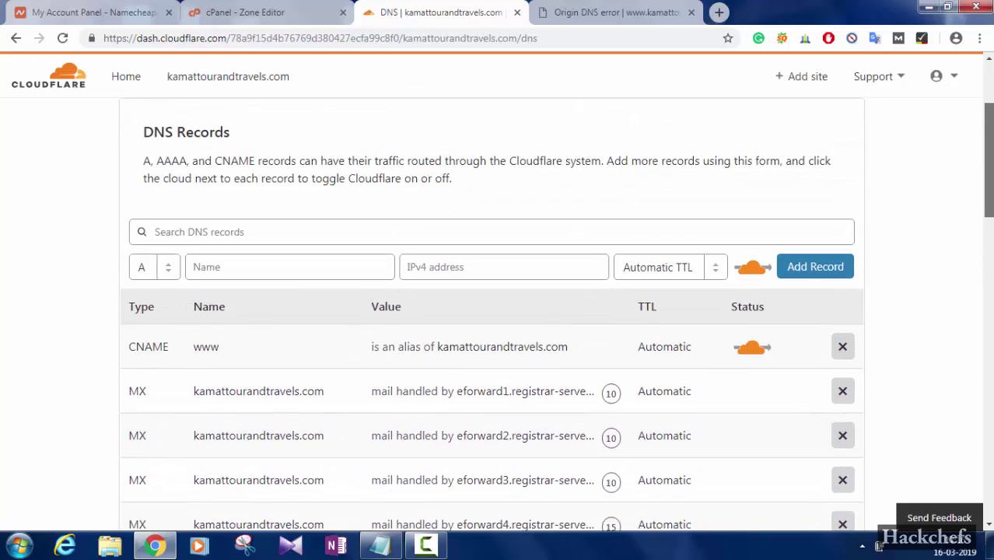
pyautogui.click(380, 544)
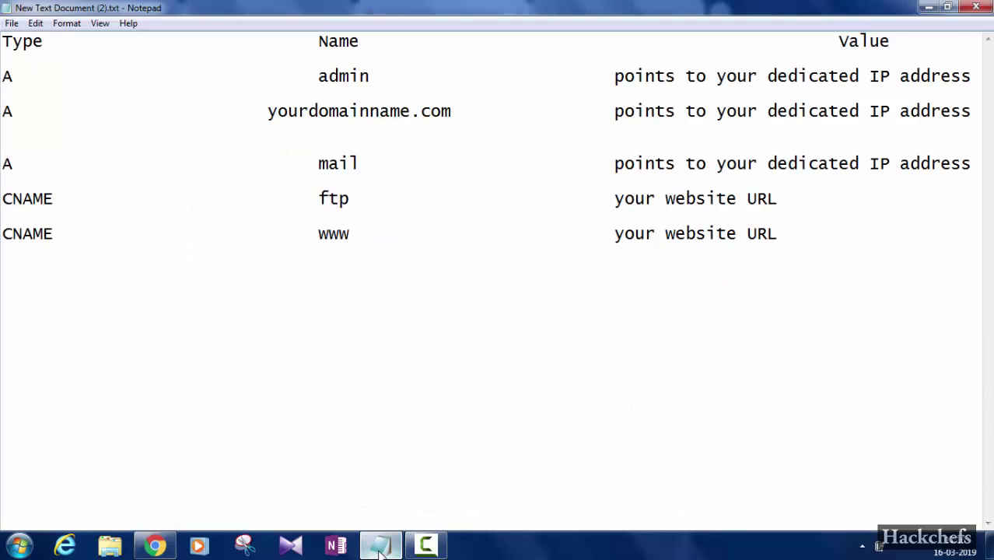
pyautogui.moveTo(5, 199); pyautogui.dragTo(323, 201)
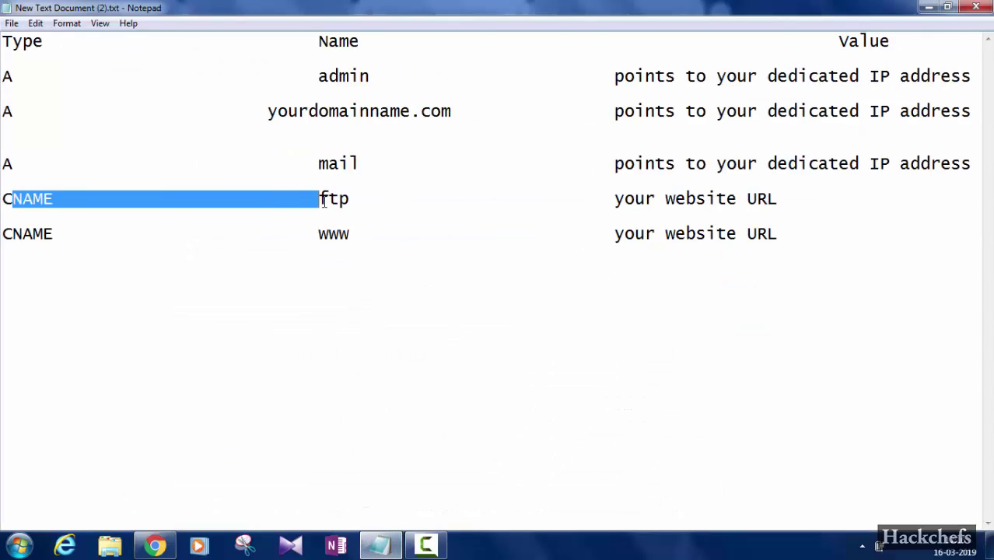
pyautogui.click(378, 352)
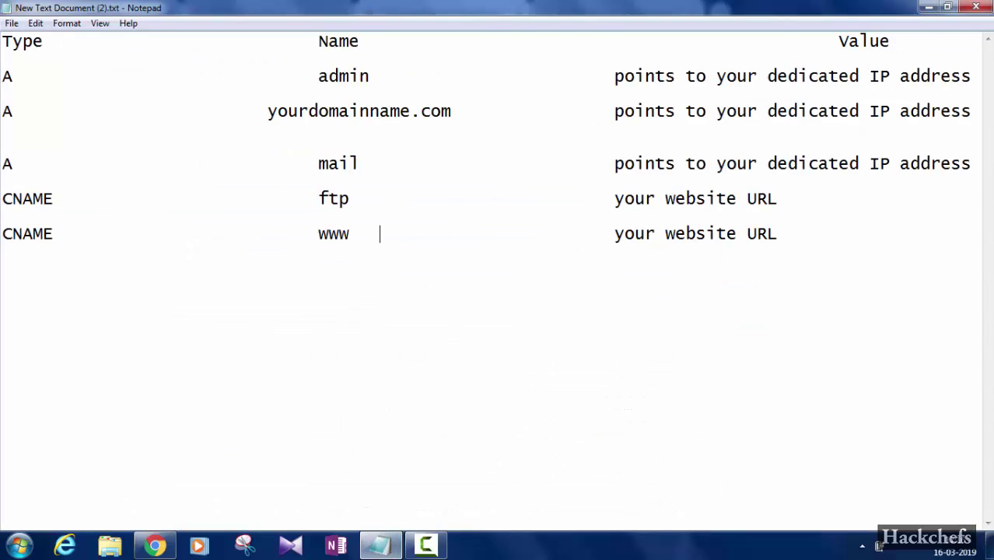
pyautogui.click(380, 546)
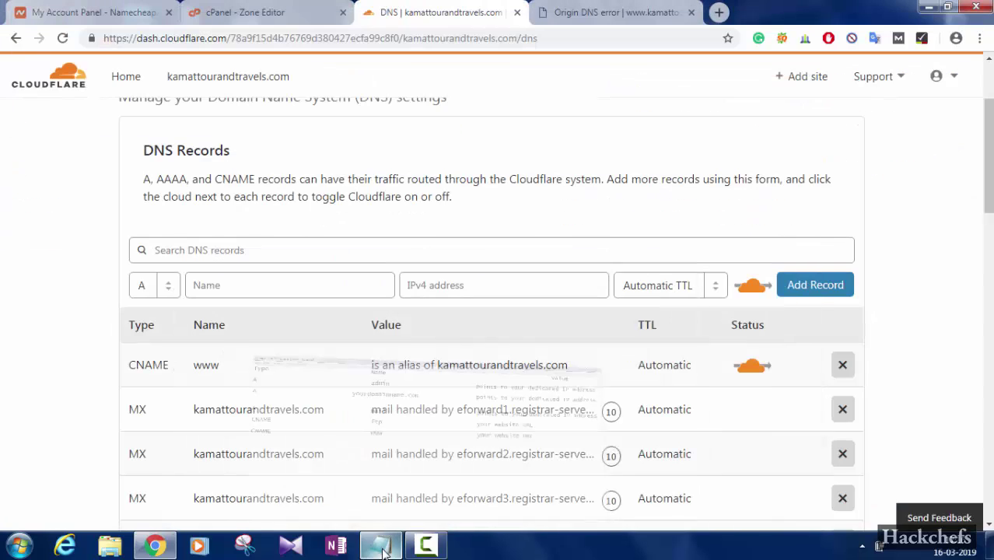
# Start a new CNAME record and name it ftp
pyautogui.click(166, 287)
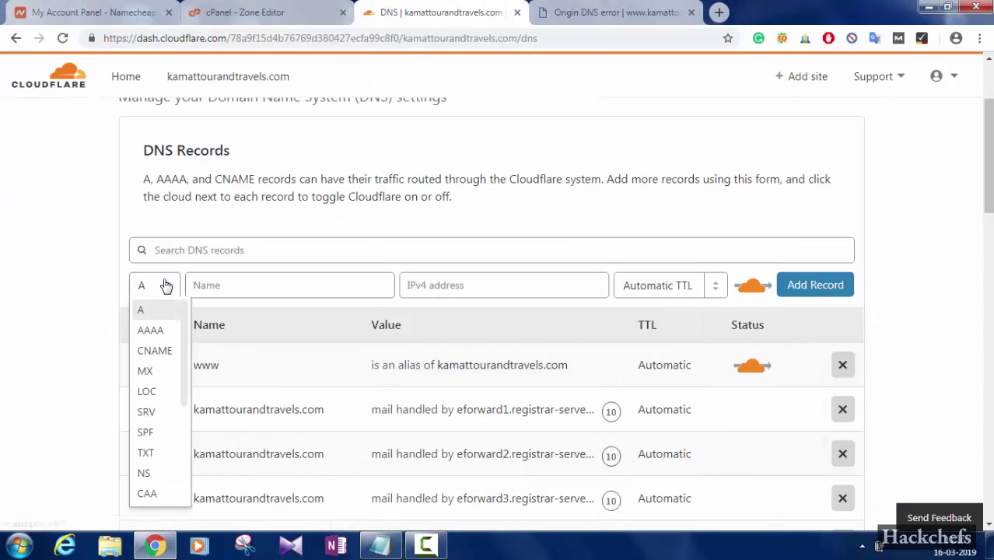
pyautogui.click(159, 352)
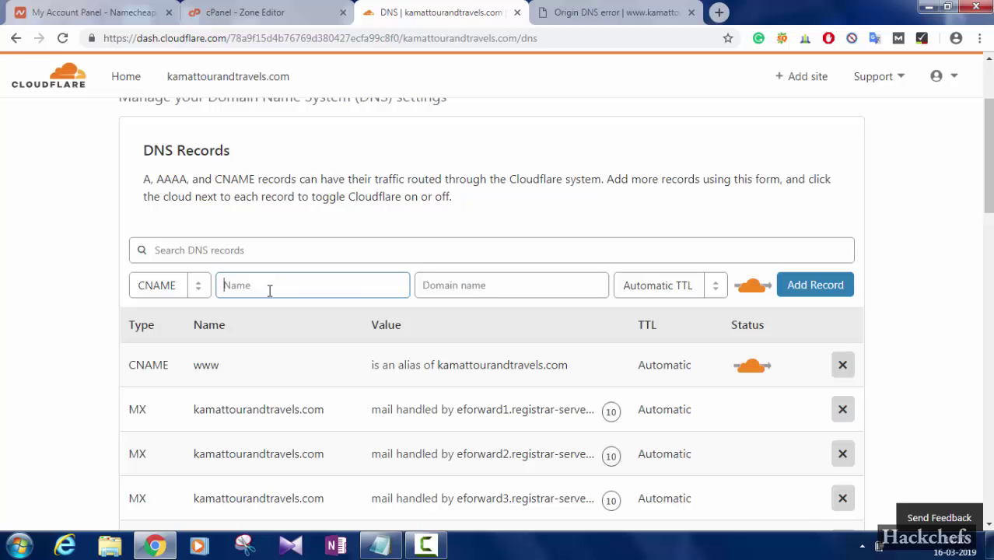
pyautogui.click(376, 547)
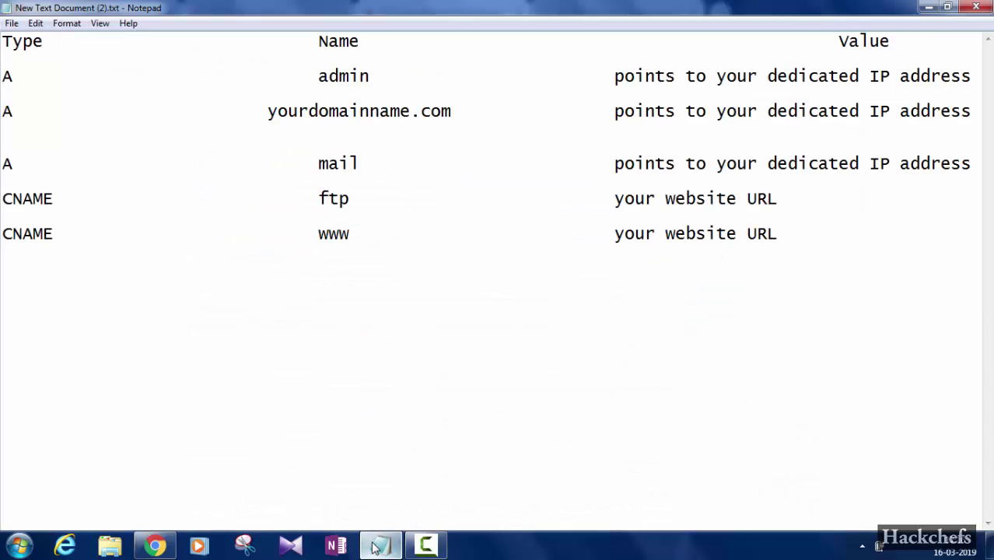
pyautogui.click(376, 548)
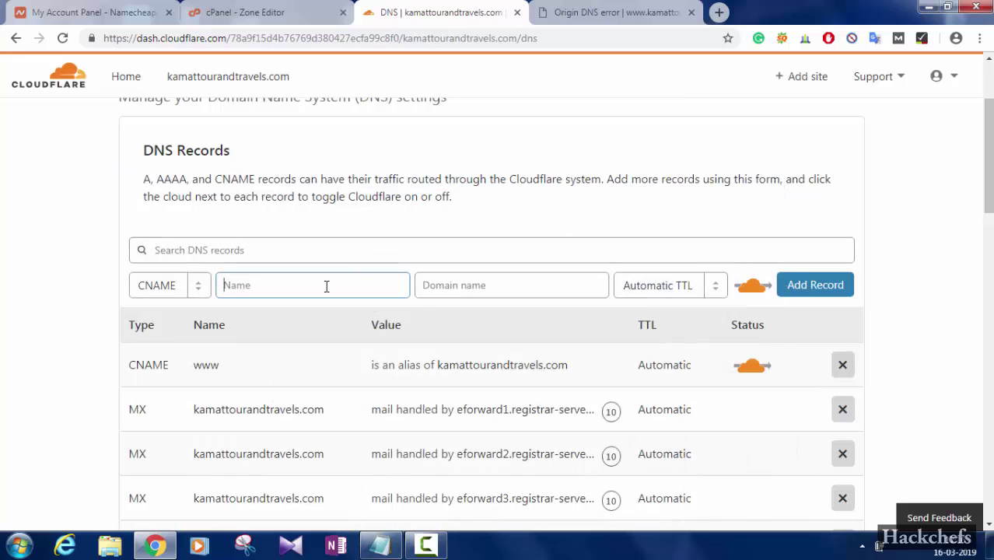
pyautogui.write('ftp')
# Copy kamattourandtravels.com from the error page's address as the target, make it DNS only, and save
pyautogui.click(614, 13)
pyautogui.hotkey('ctrl', 'c')
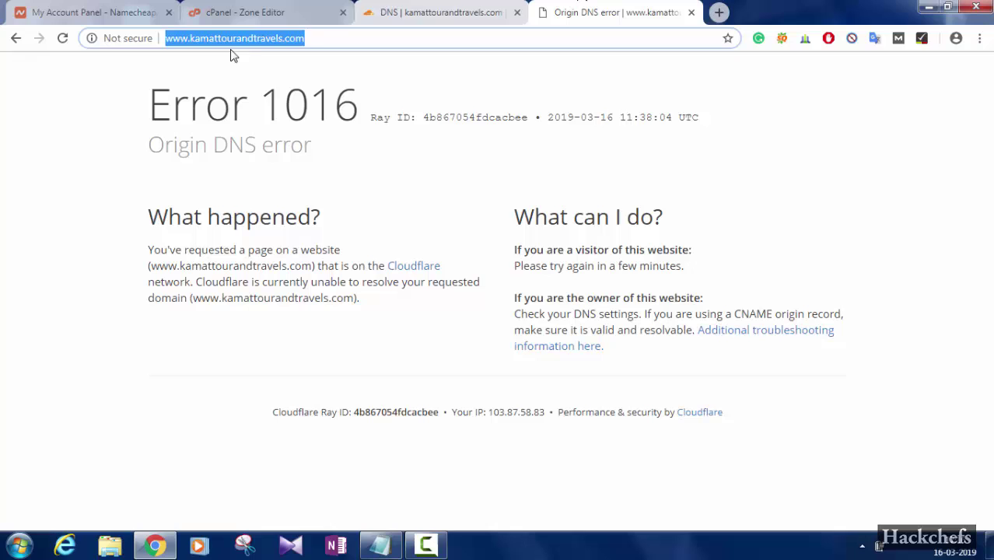
pyautogui.moveTo(326, 33); pyautogui.dragTo(197, 42)
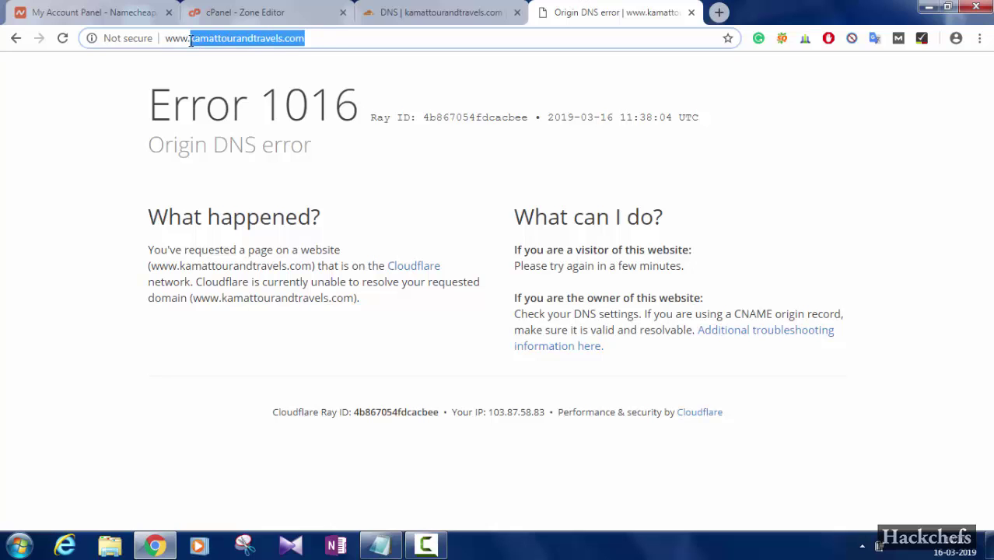
pyautogui.click(402, 9)
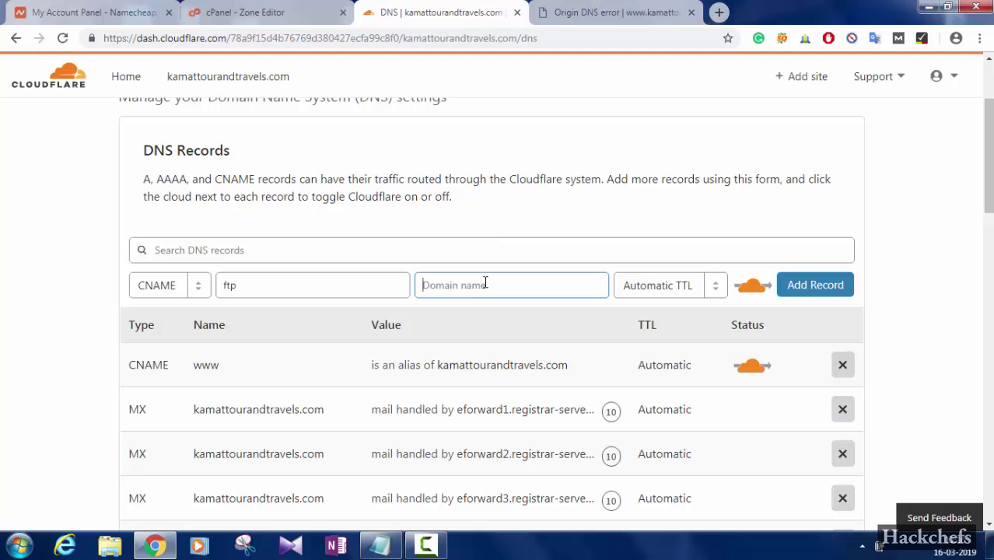
pyautogui.hotkey('ctrl', 'v')
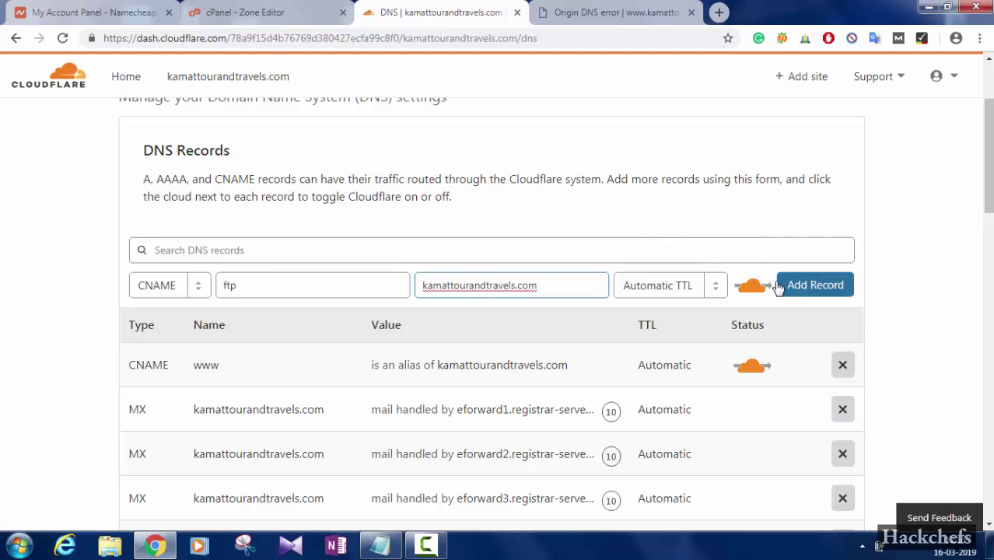
pyautogui.click(752, 286)
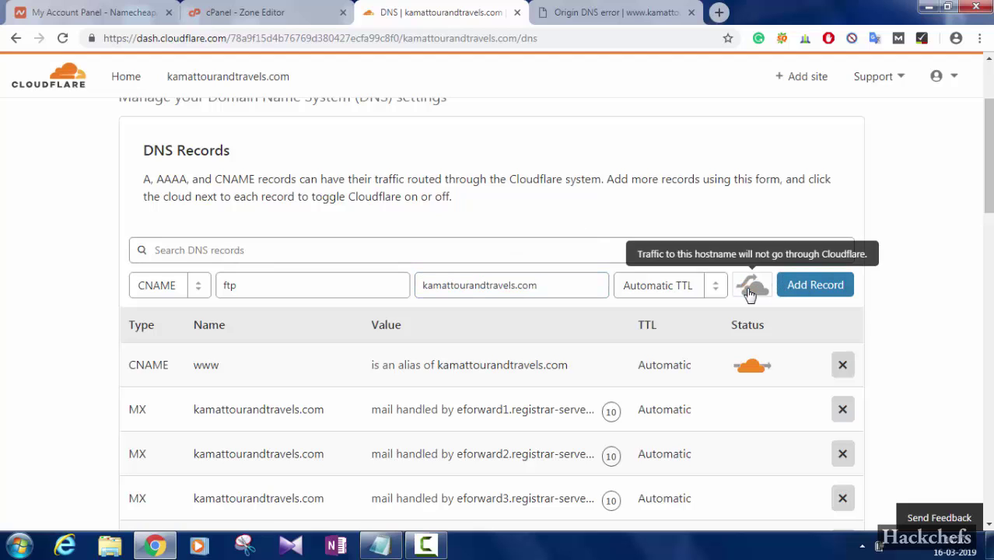
pyautogui.click(810, 289)
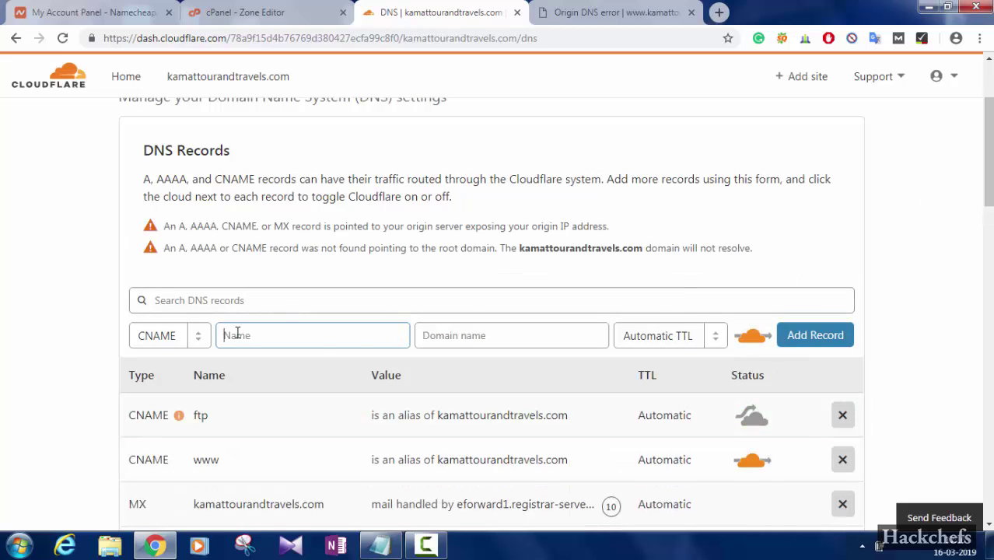
# Bring the Notepad DNS notes back up, glancing at the mail A record line
pyautogui.click(389, 548)
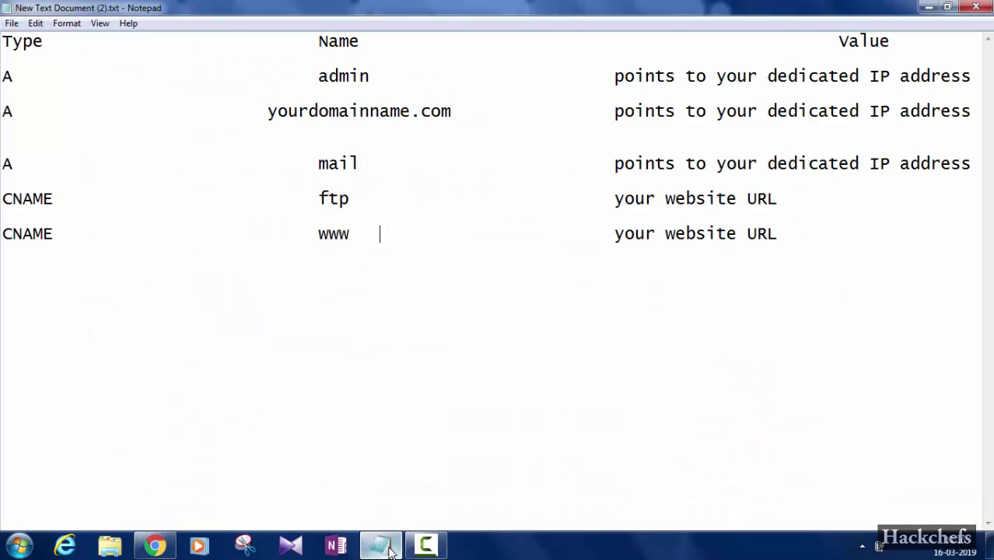
pyautogui.moveTo(5, 161); pyautogui.dragTo(466, 161)
pyautogui.click(375, 322)
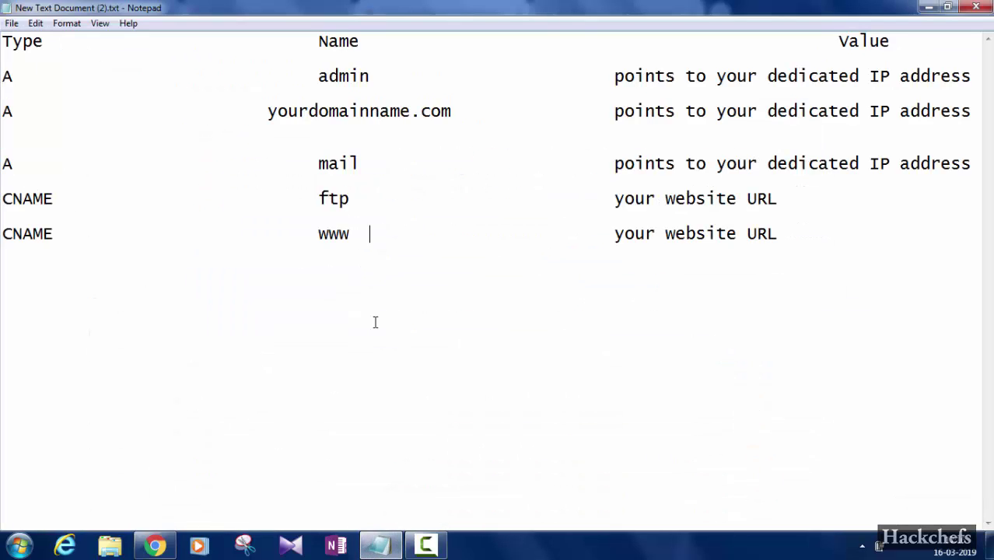
# Back in Cloudflare, start a new A record named mail
pyautogui.click(382, 542)
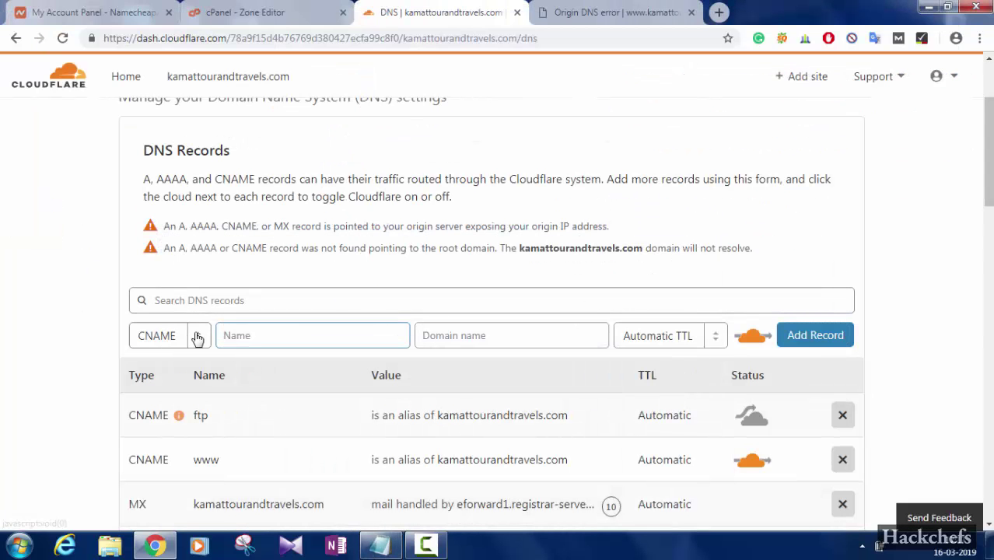
pyautogui.click(196, 336)
pyautogui.click(195, 336)
pyautogui.click(195, 336)
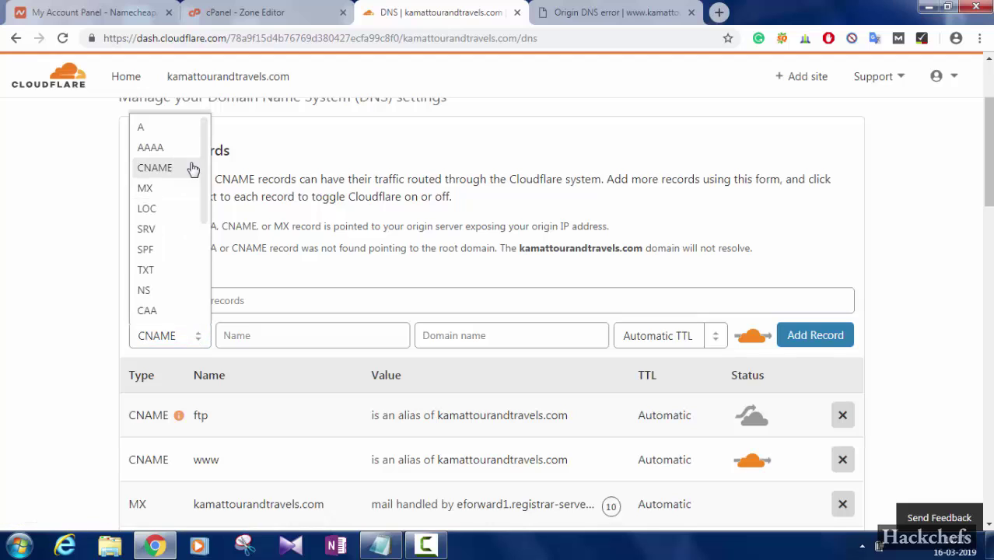
pyautogui.click(161, 127)
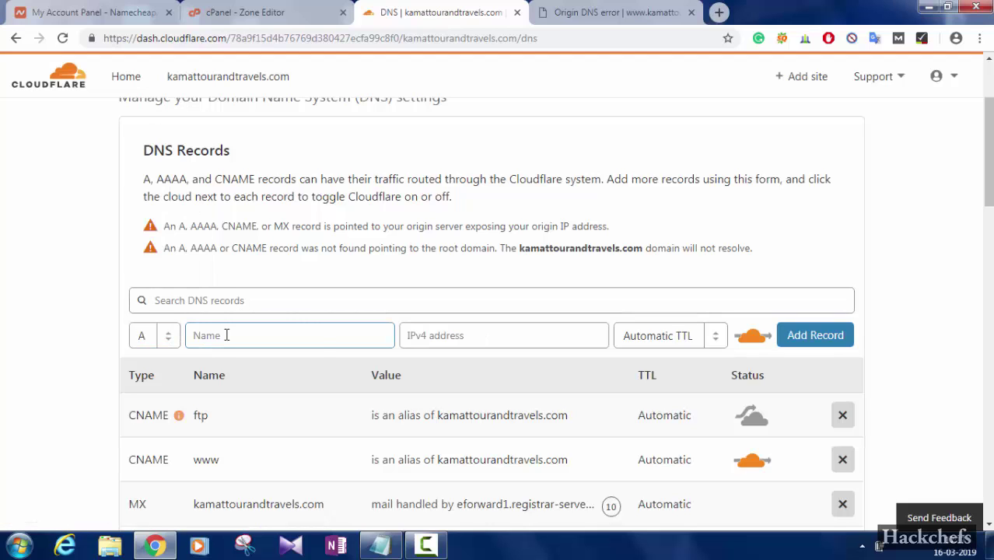
pyautogui.write('mail')
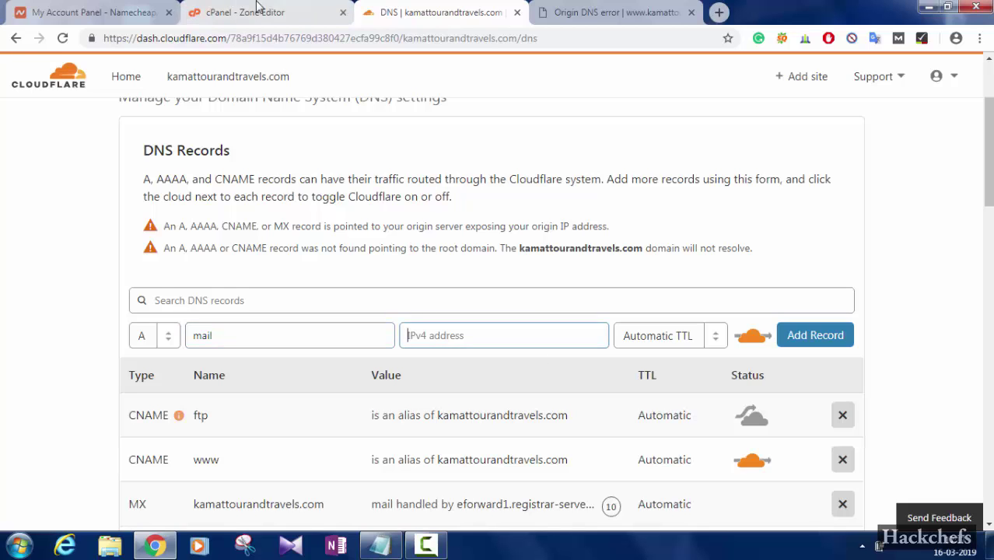
# Copy 199.188.200.19 from cPanel as the mail IPv4, make it DNS only, save, and bring Notepad forward
pyautogui.click(258, 7)
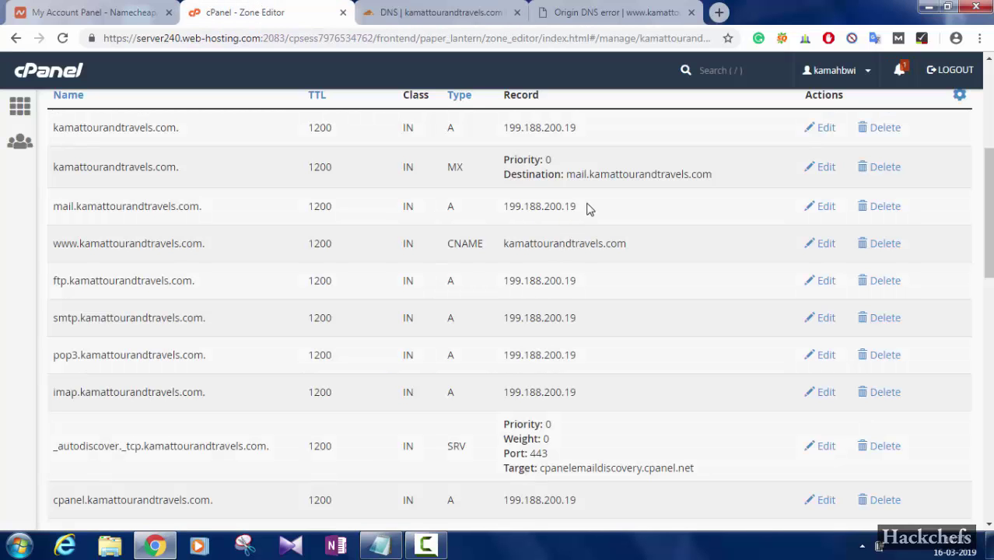
pyautogui.moveTo(576, 206); pyautogui.dragTo(510, 204)
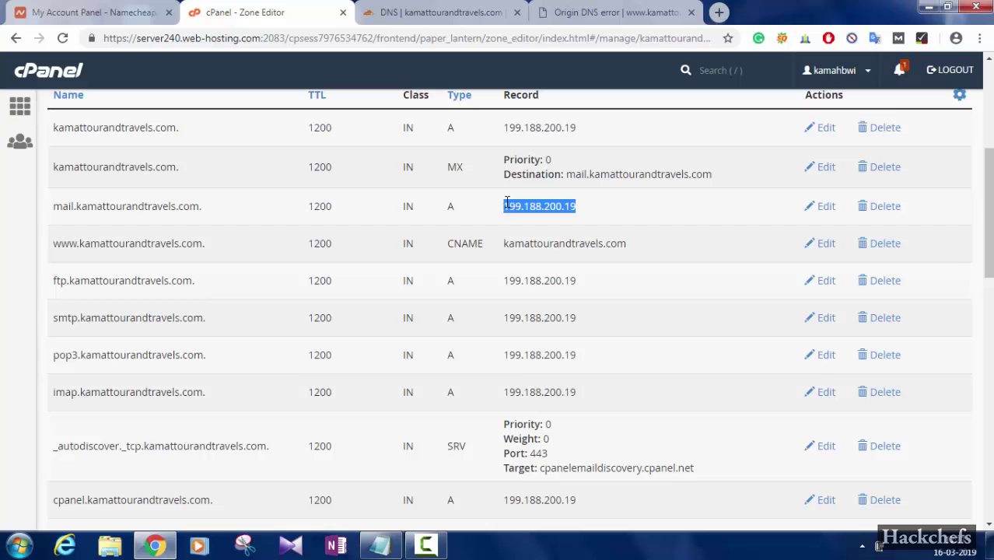
pyautogui.click(398, 8)
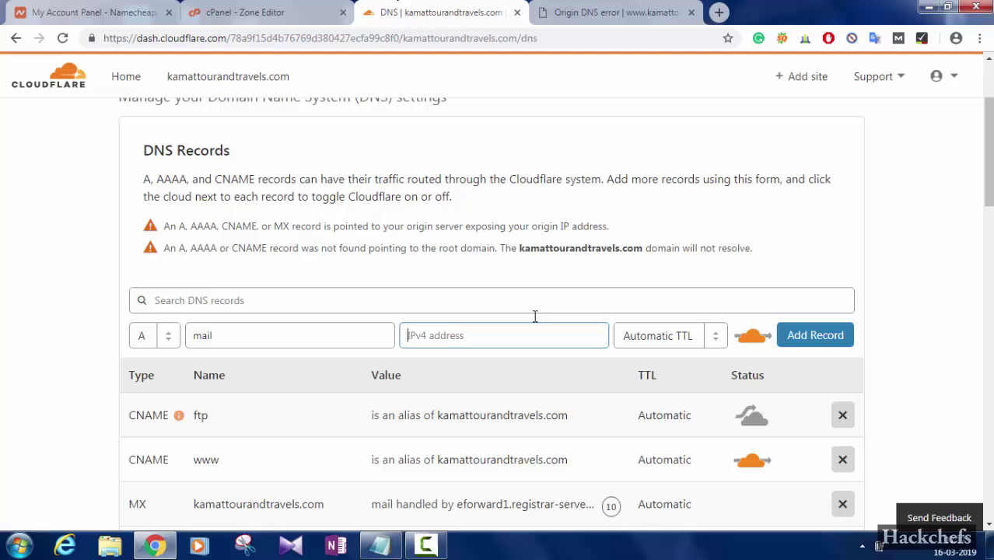
pyautogui.write('199.188.200.19')
pyautogui.click(752, 335)
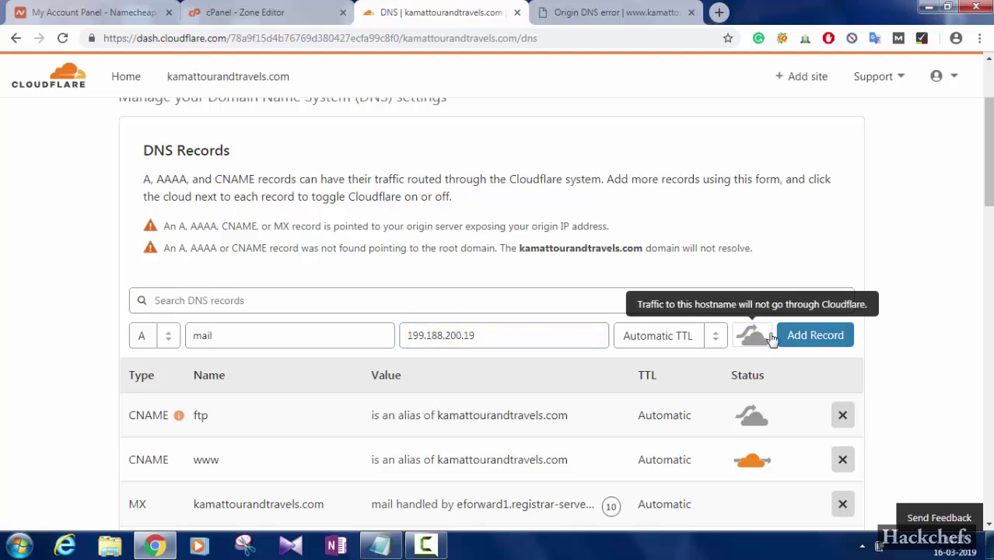
pyautogui.click(811, 335)
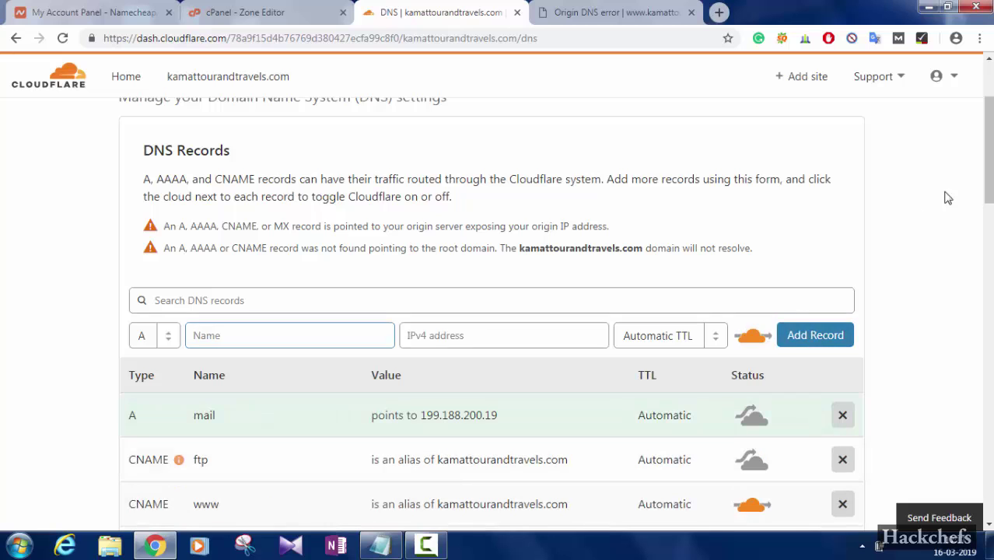
pyautogui.scroll(-3, 406, 485)
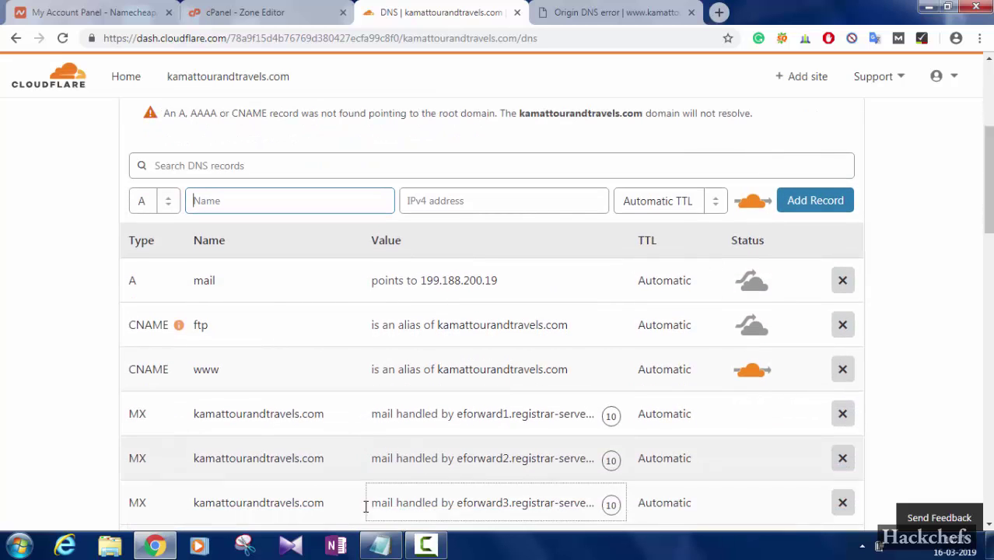
pyautogui.click(381, 546)
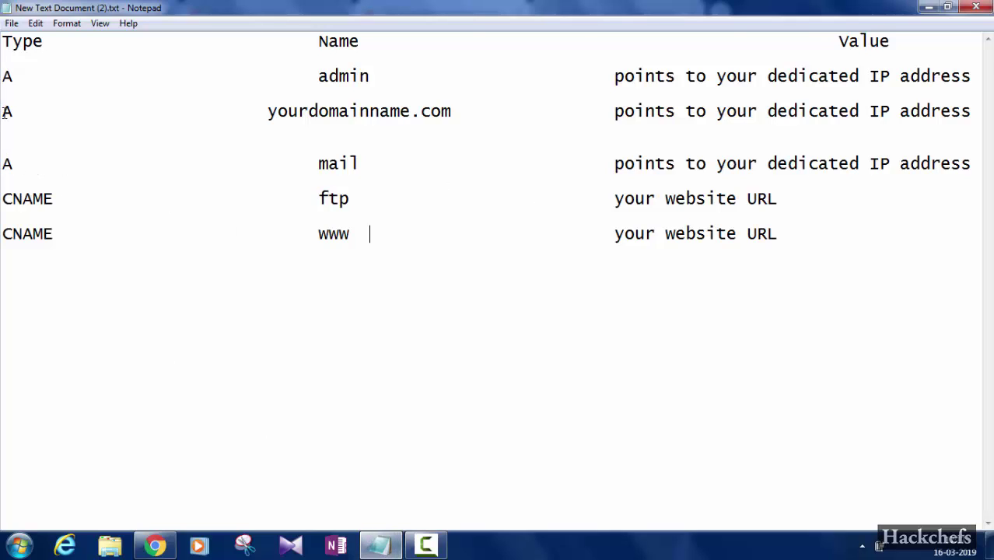
# Check the root domain A record line in the notes, then minimize Notepad
pyautogui.moveTo(3, 112); pyautogui.dragTo(407, 131)
pyautogui.click(540, 124)
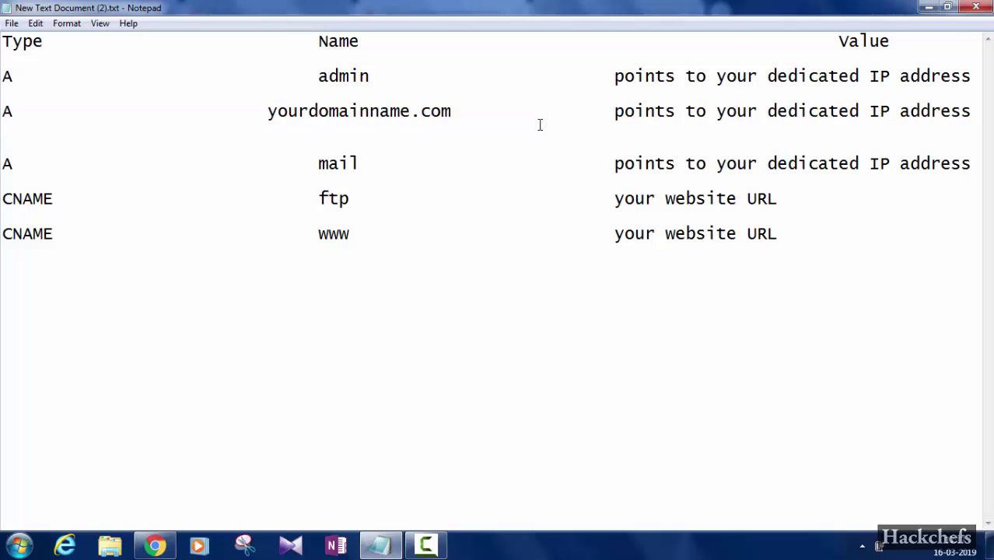
pyautogui.click(926, 7)
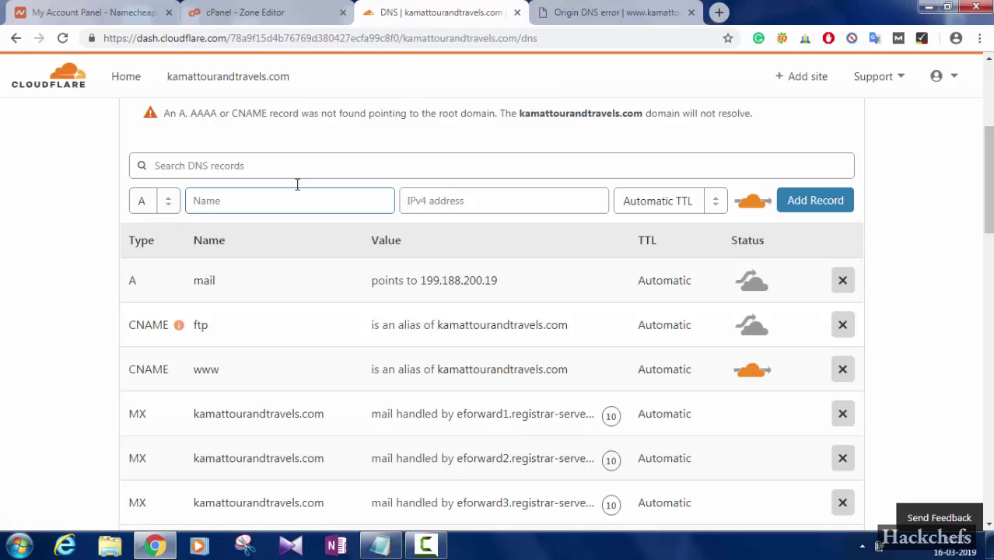
# Enter kamattourandtravels.com as the A record name, clearing the wrongly pasted values
pyautogui.write('199.188.200.19')
pyautogui.hotkey('ctrl', 'a')
pyautogui.hotkey('ctrl', 'c')
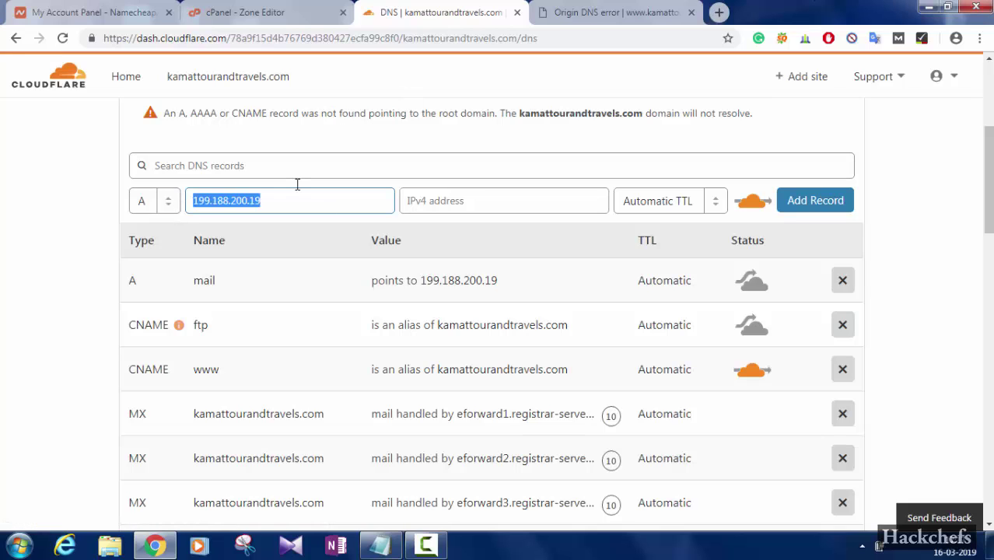
pyautogui.press('BackSpace')
pyautogui.click(532, 13)
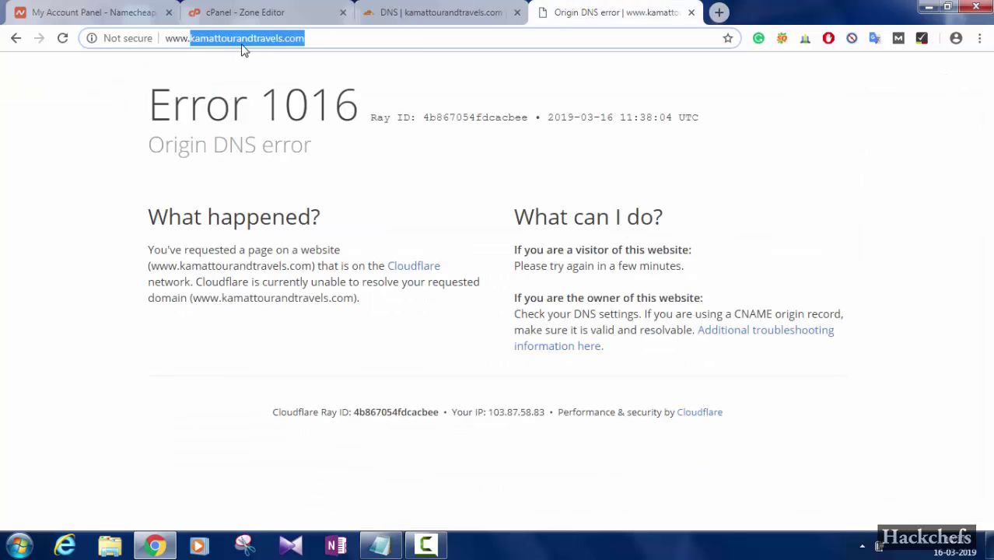
pyautogui.click(467, 10)
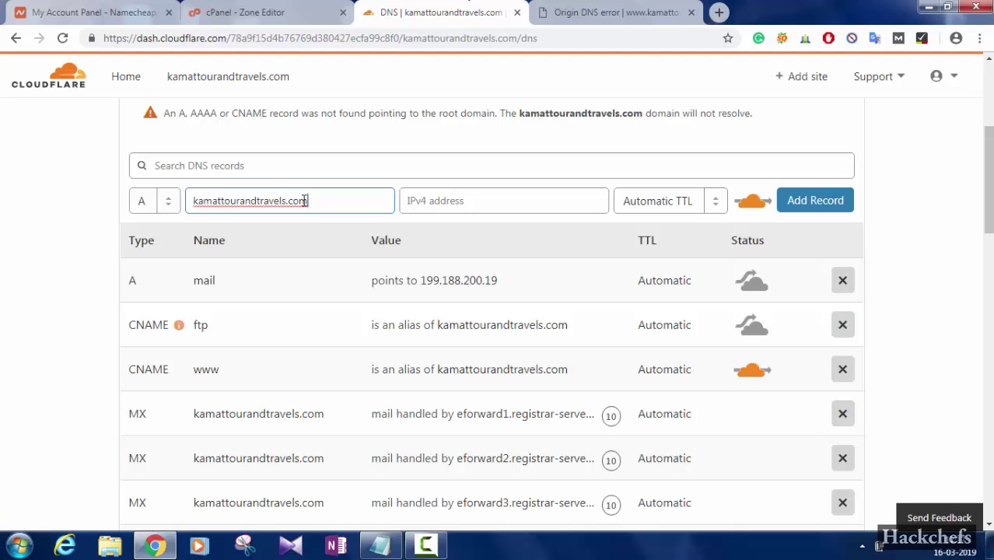
pyautogui.click(459, 201)
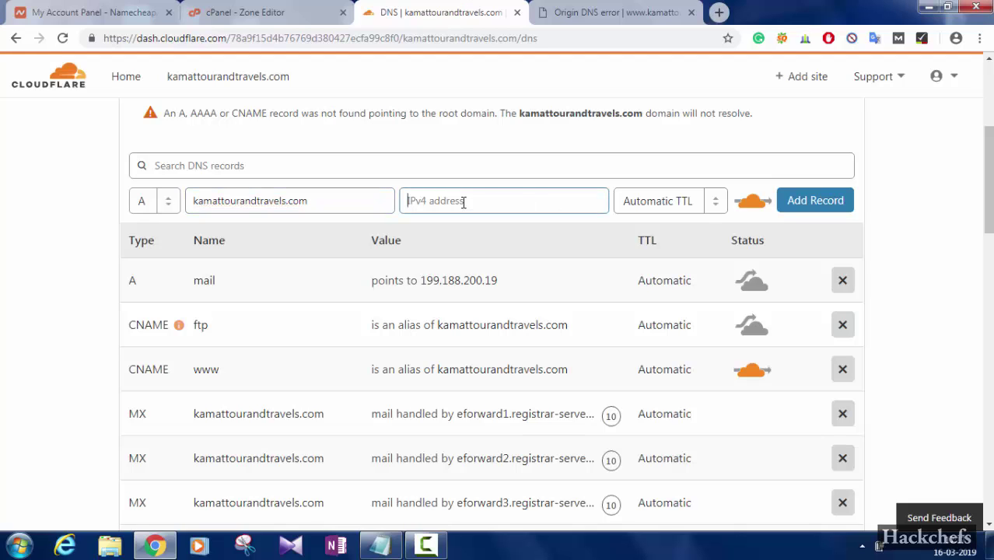
pyautogui.write('kamattourandtravels.com')
pyautogui.press('BackSpace')
pyautogui.press('BackSpace')
pyautogui.press('BackSpace')
pyautogui.press('BackSpace')
pyautogui.press('BackSpace')
pyautogui.press('BackSpace')
pyautogui.press('BackSpace')
pyautogui.press('BackSpace')
pyautogui.press('BackSpace')
pyautogui.press('BackSpace')
pyautogui.press('BackSpace')
pyautogui.press('BackSpace')
pyautogui.press('BackSpace')
pyautogui.press('BackSpace')
pyautogui.press('BackSpace')
pyautogui.press('BackSpace')
# Paste 199.188.200.19 from cPanel as the IPv4, save the proxied record, and bring Notepad forward
pyautogui.click(278, 8)
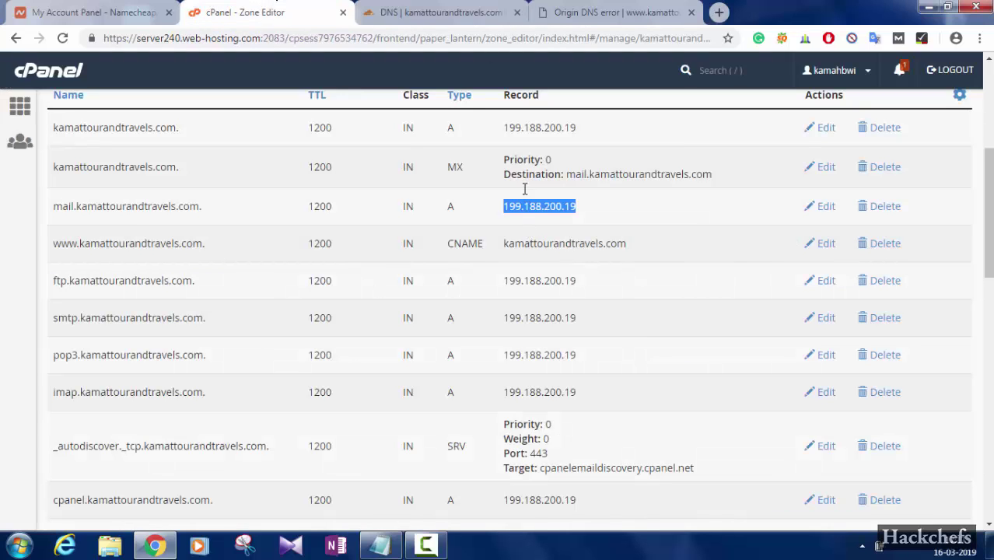
pyautogui.click(441, 7)
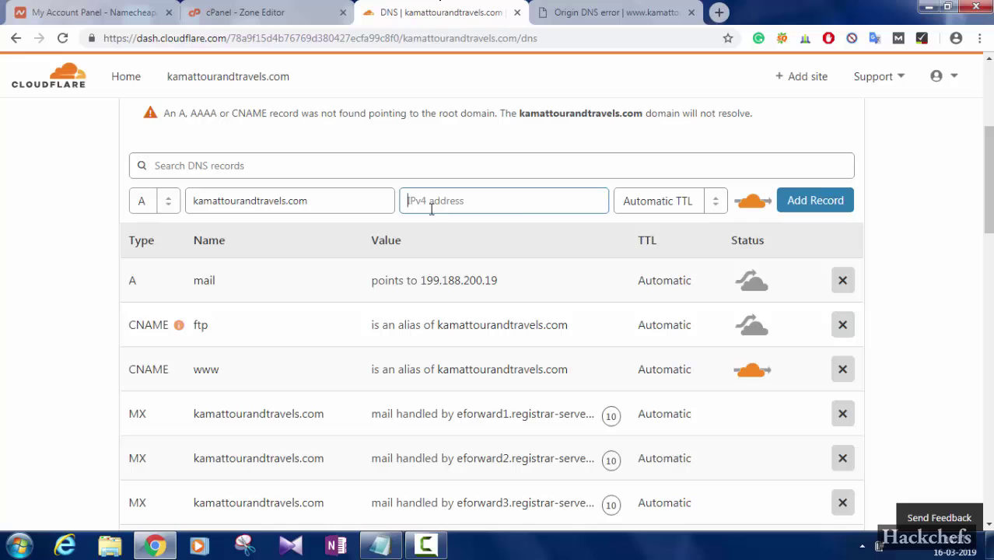
pyautogui.hotkey('ctrl', 'v')
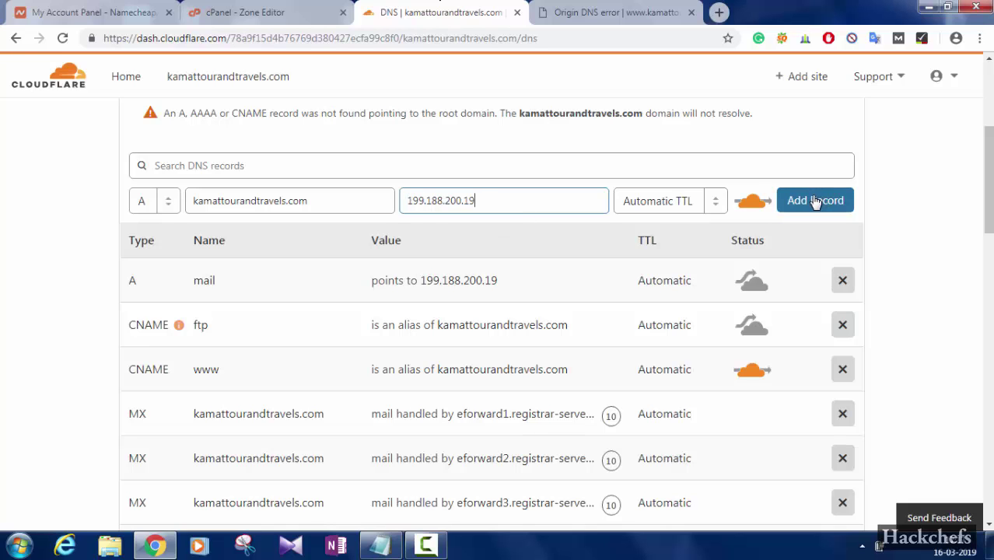
pyautogui.click(815, 202)
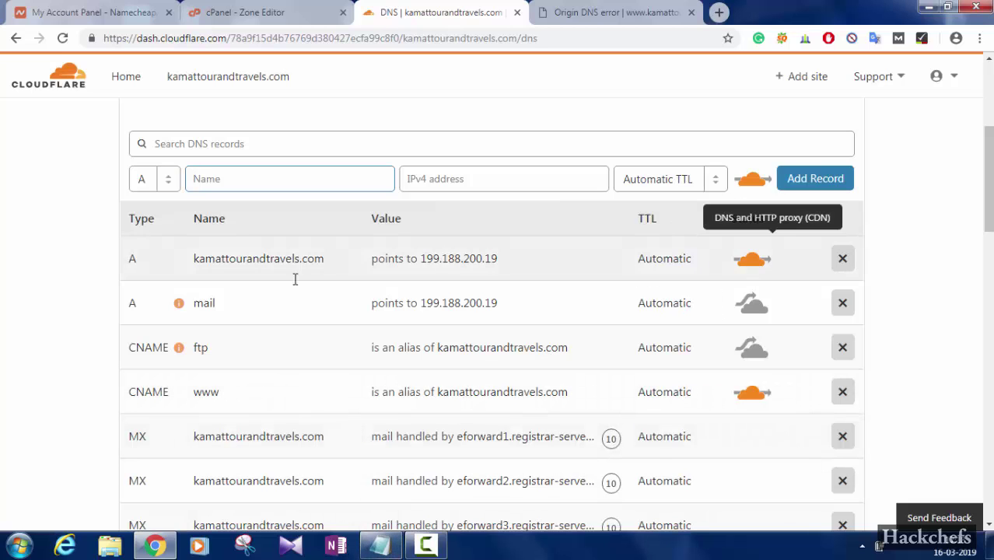
pyautogui.click(381, 547)
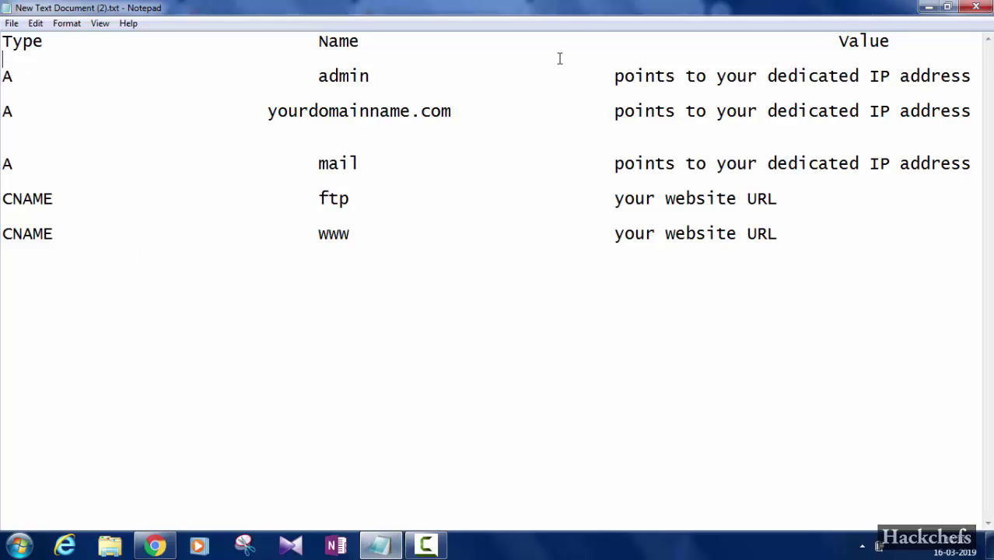
# Check the admin A record line in the notes, then minimize Notepad
pyautogui.moveTo(560, 58); pyautogui.dragTo(596, 76)
pyautogui.click(513, 223)
pyautogui.click(922, 7)
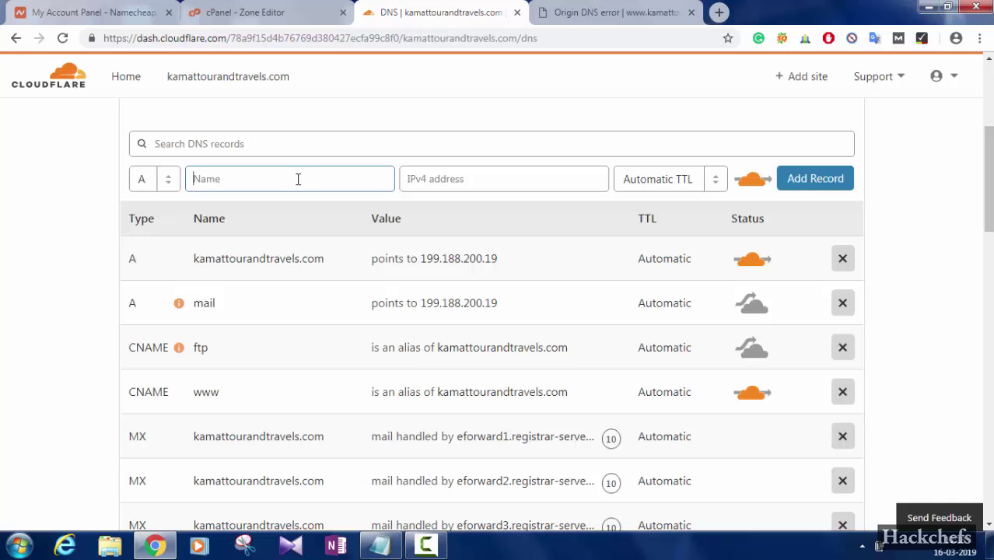
# Create the admin A record pointing to 199.188.200.19 as DNS only and review the record list
pyautogui.write('admin')
pyautogui.click(458, 180)
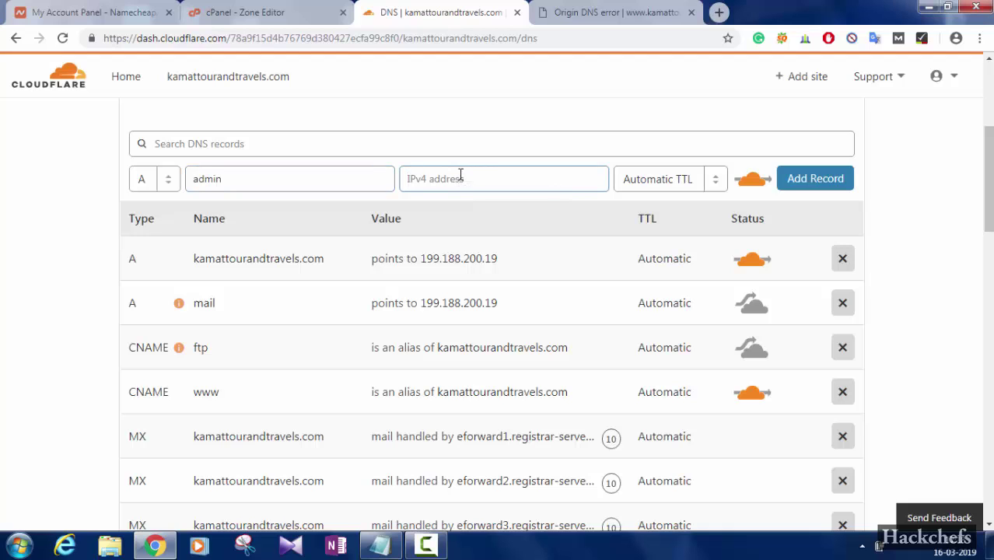
pyautogui.hotkey('ctrl', 'v')
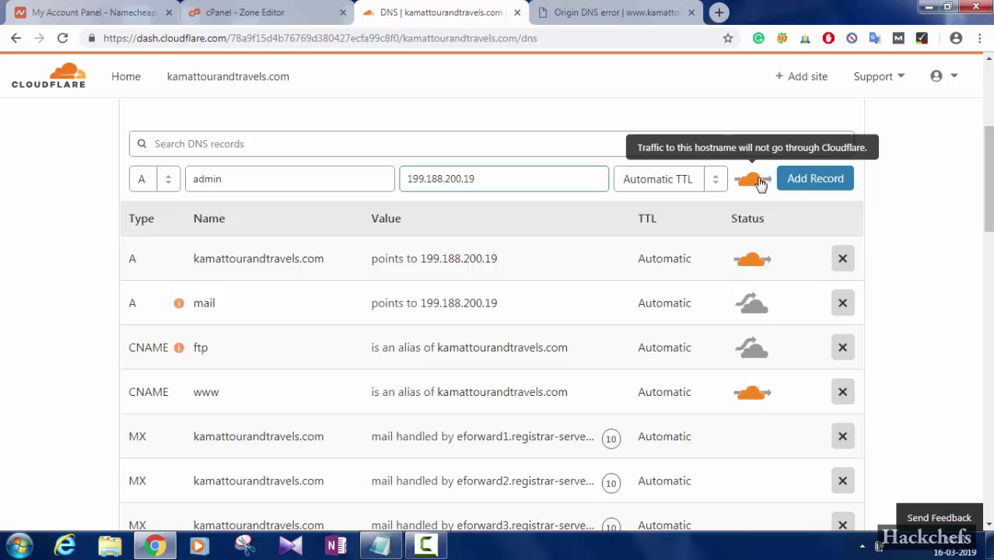
pyautogui.click(755, 186)
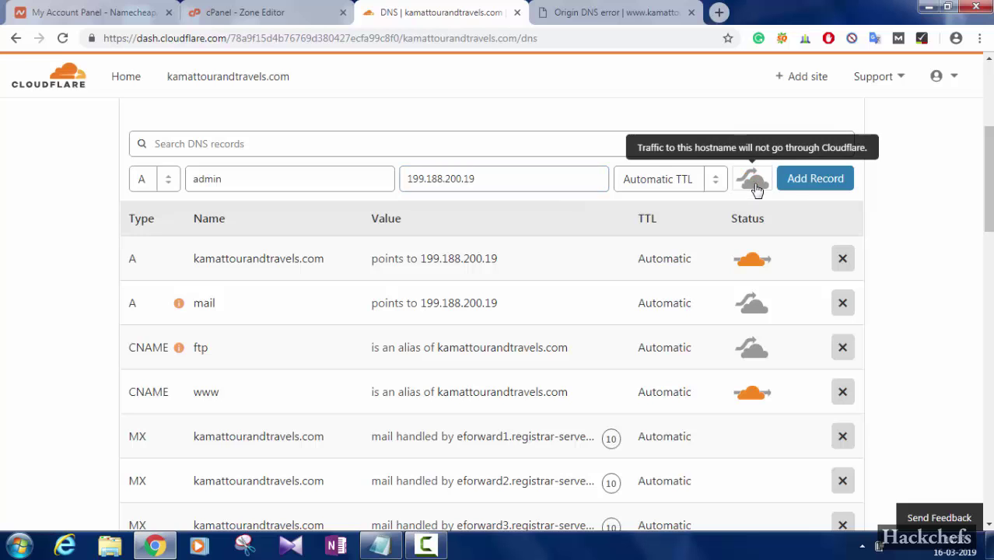
pyautogui.click(807, 180)
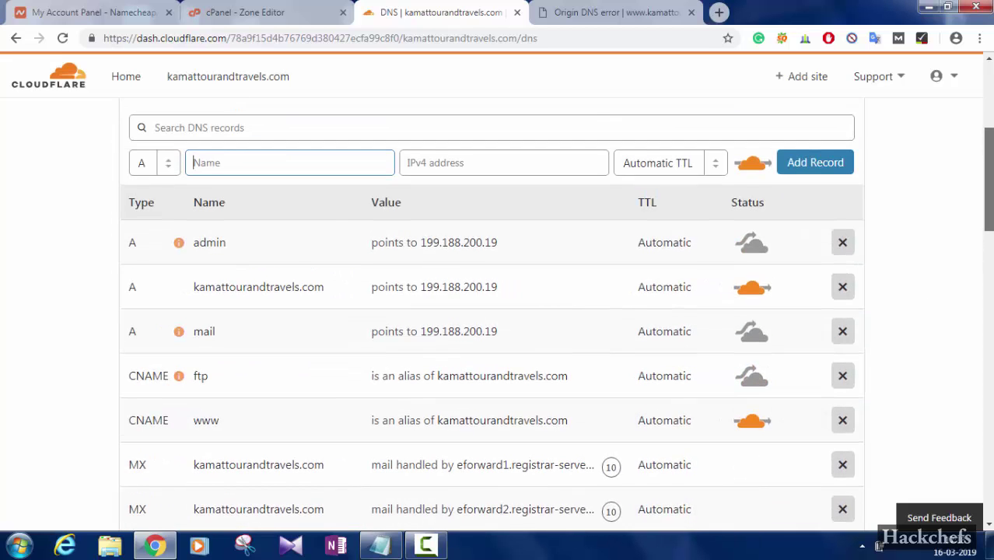
pyautogui.scroll(-6, 990, 134)
pyautogui.scroll(10, 990, 134)
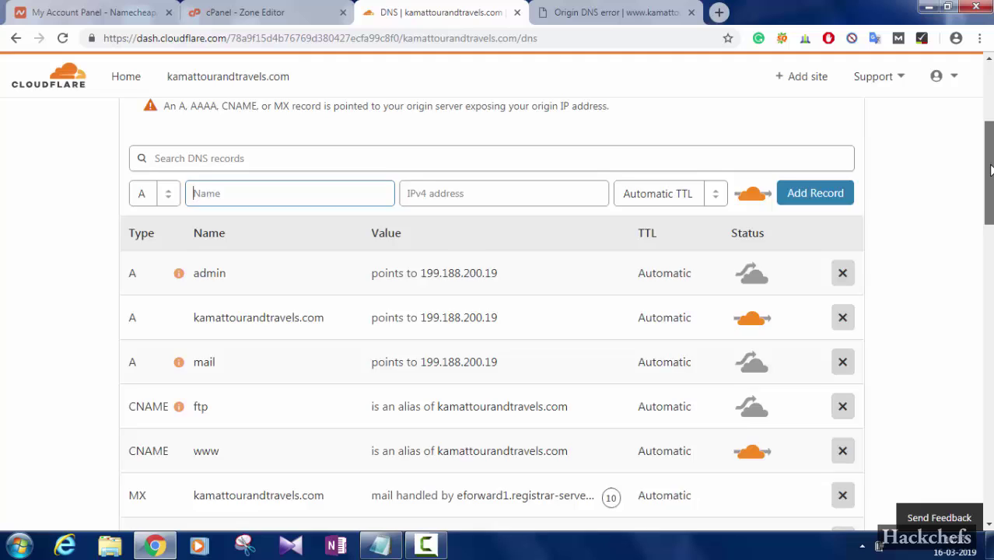
pyautogui.scroll(1, 990, 133)
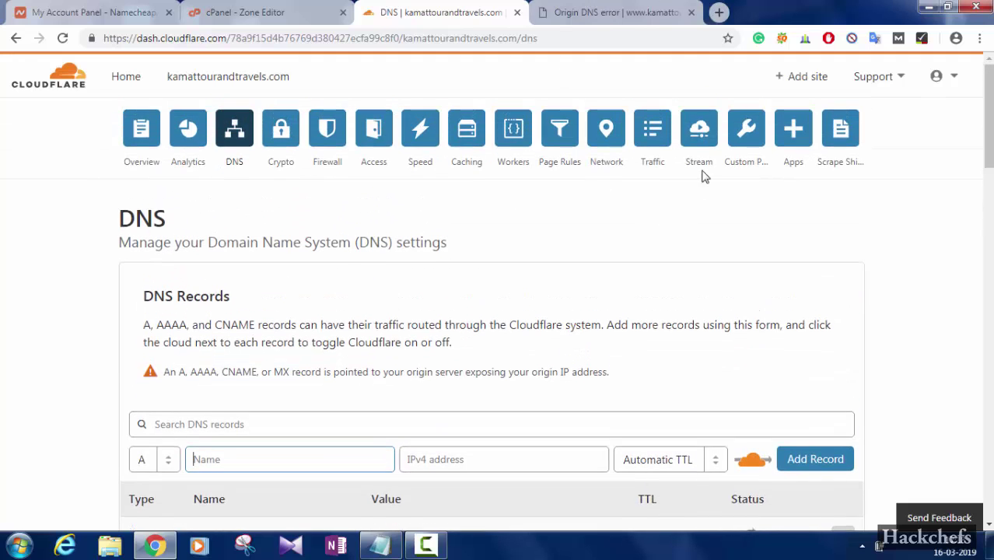
pyautogui.click(639, 15)
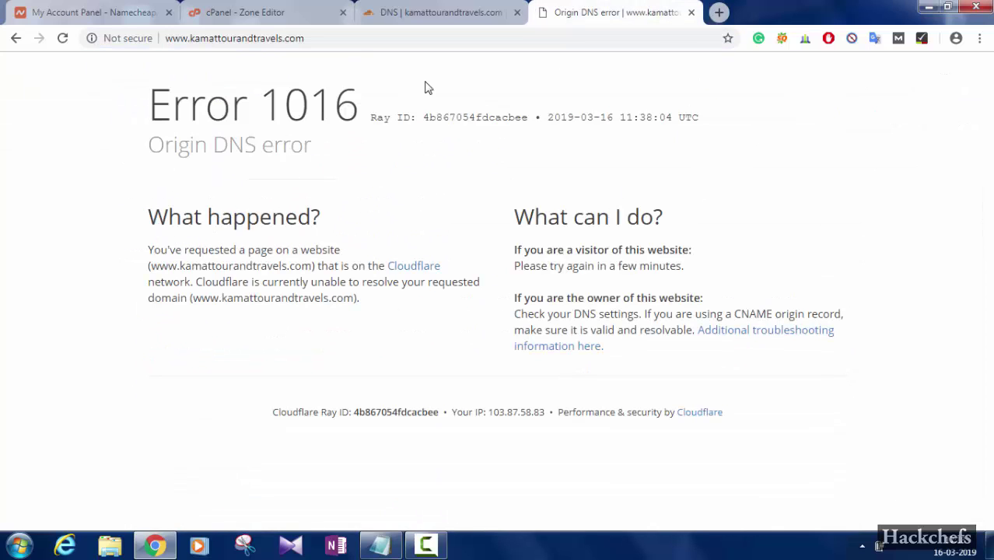
pyautogui.click(349, 38)
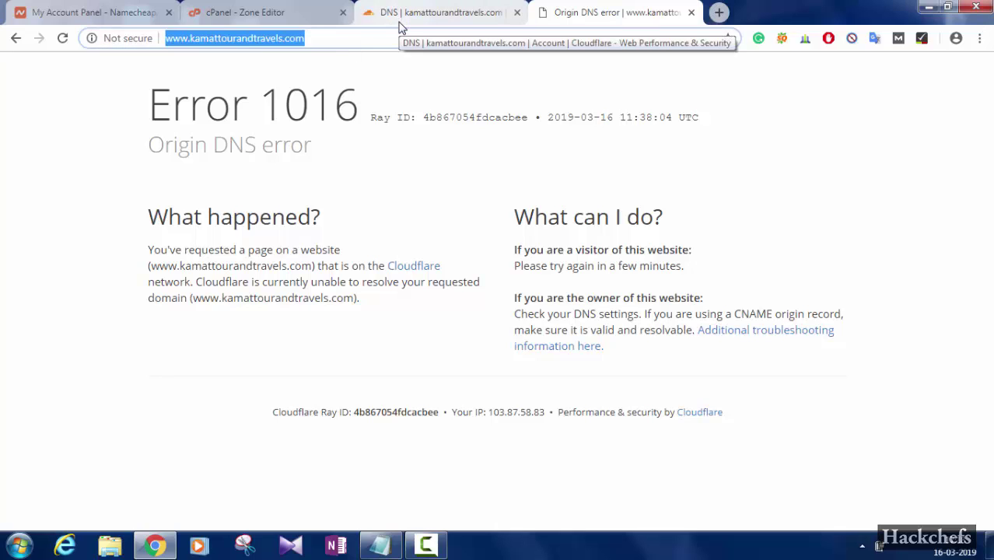
pyautogui.press('Return')
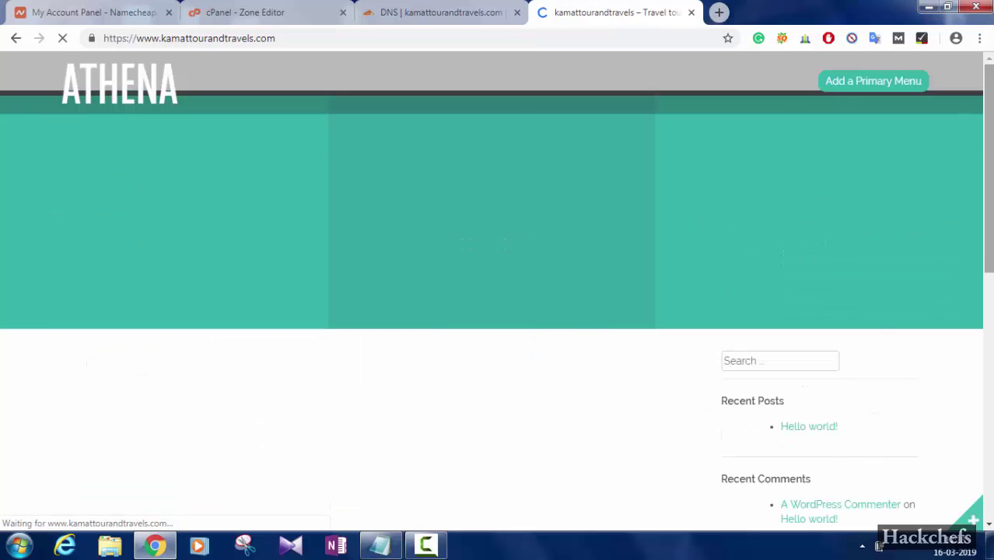
pyautogui.scroll(-1, 529, 124)
pyautogui.scroll(-3, 498, 292)
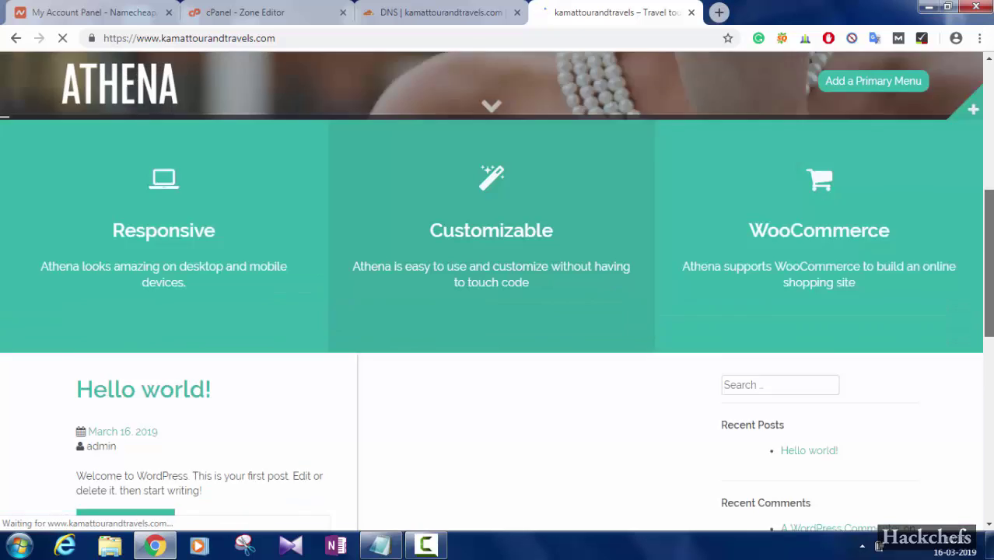